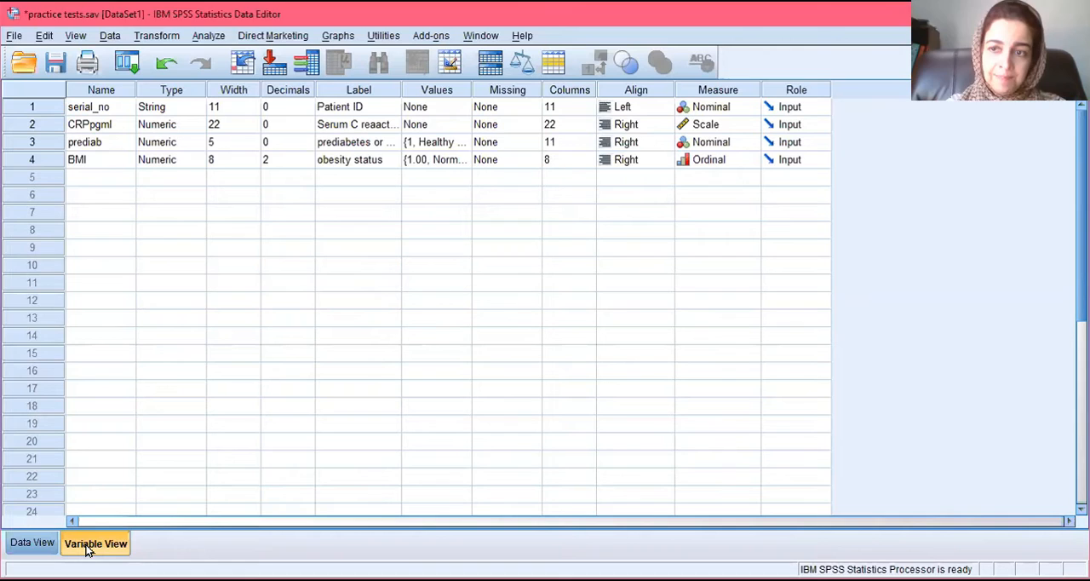
Step: Switch to the variable definitions and review the data type settings of the serial_no variable
click(88, 549)
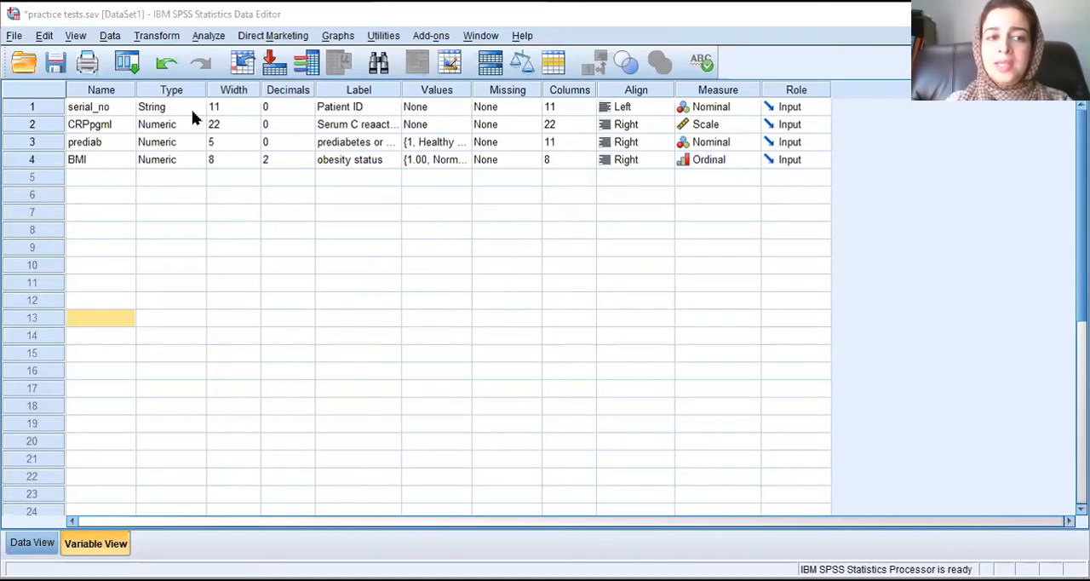
click(192, 109)
click(196, 108)
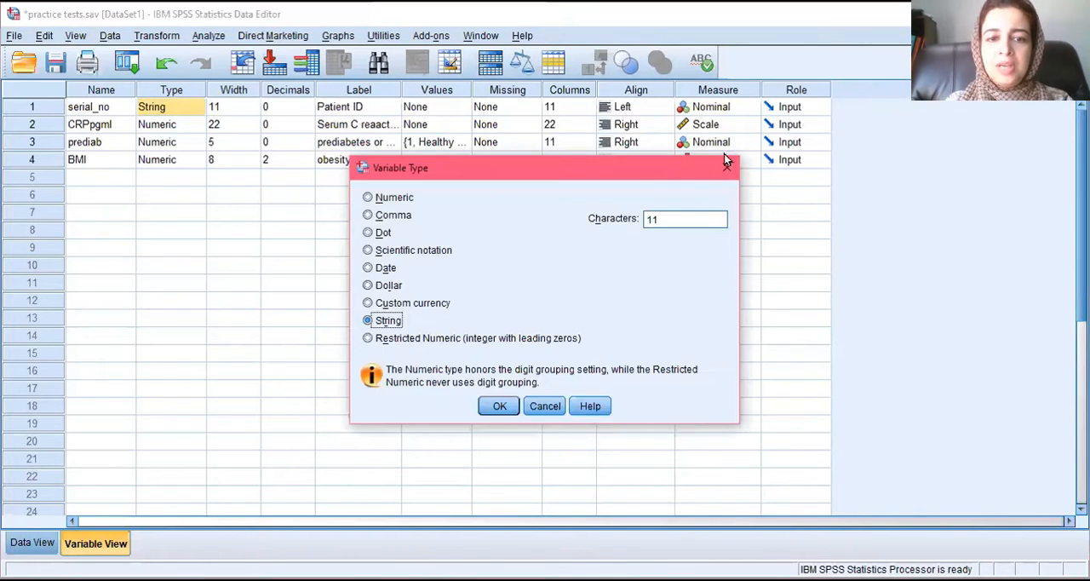
click(490, 407)
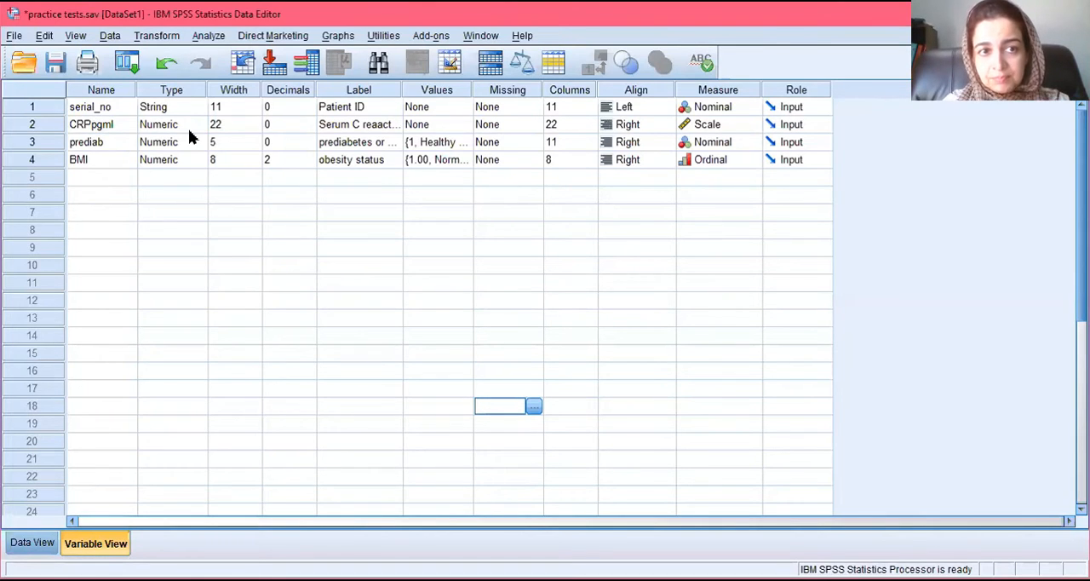
Step: Set the width of the CRPpgml variable to 5
click(245, 128)
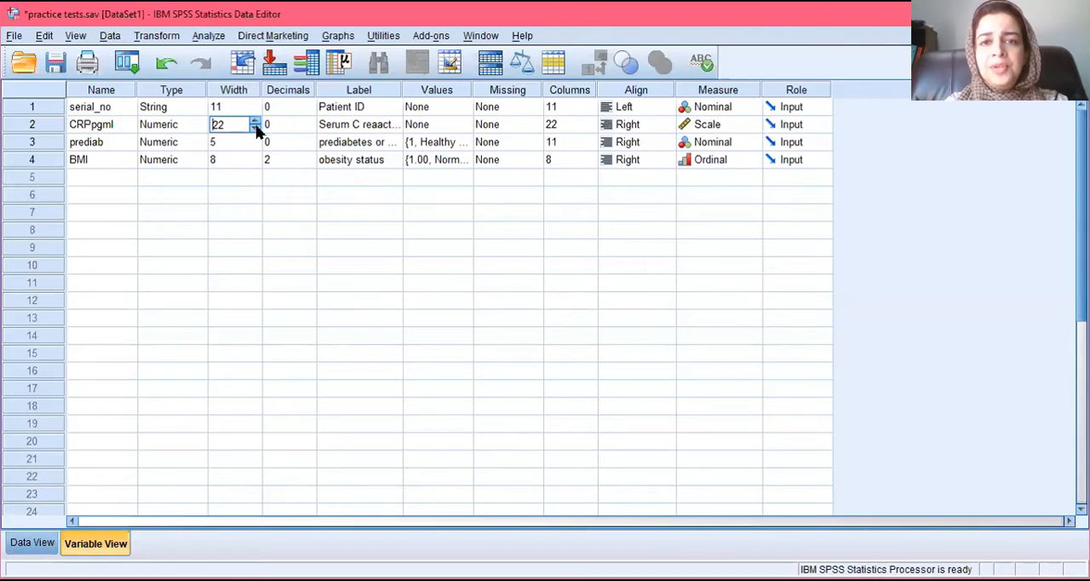
text(13)
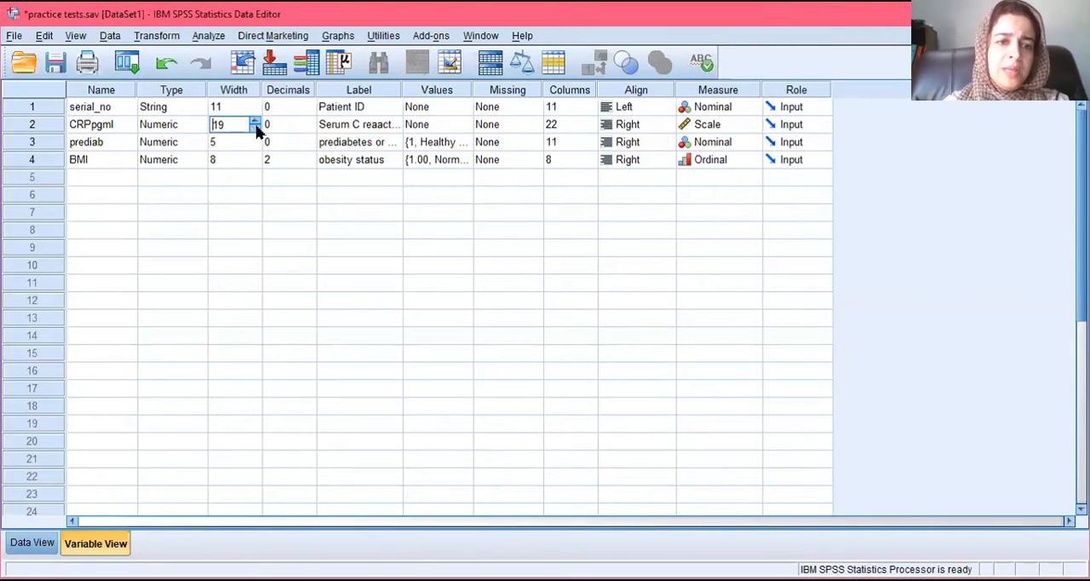
key(BackSpace)
key(BackSpace)
text(6)
click(256, 128)
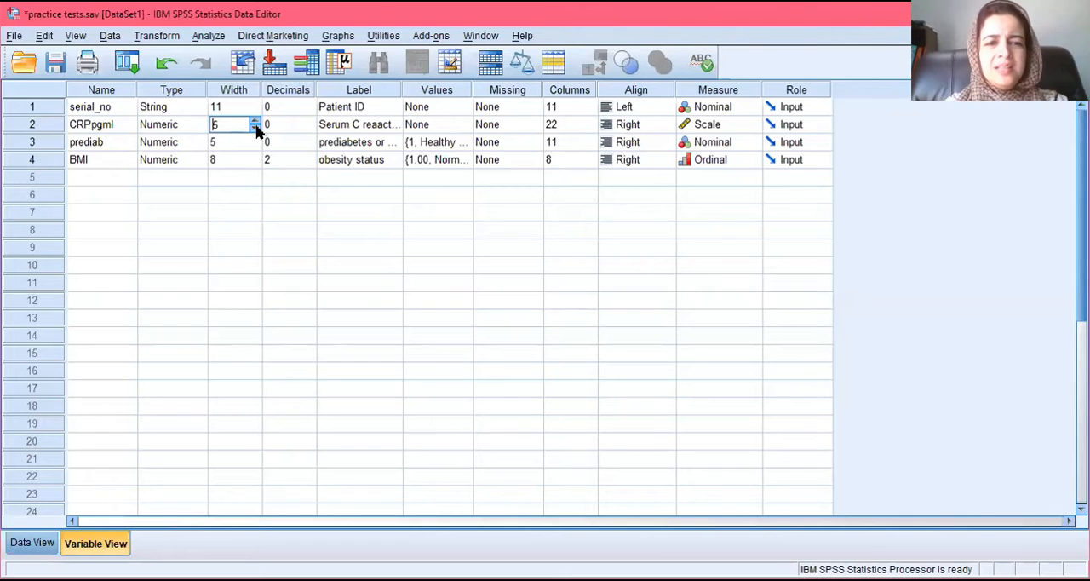
Step: Try raising the decimal places of the CRPpgml variable and bring them back to 0
click(298, 163)
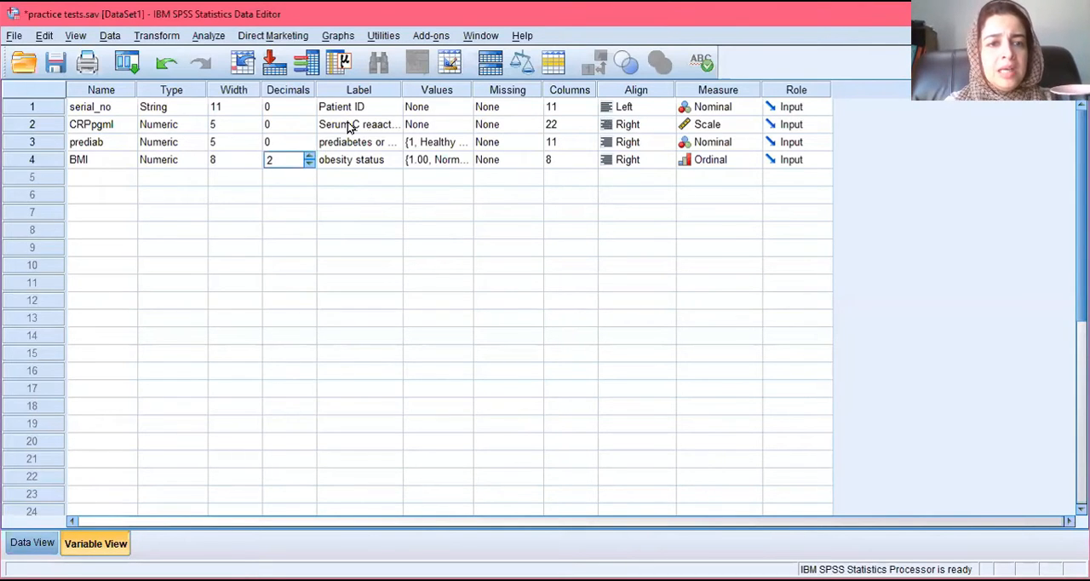
click(306, 125)
click(309, 122)
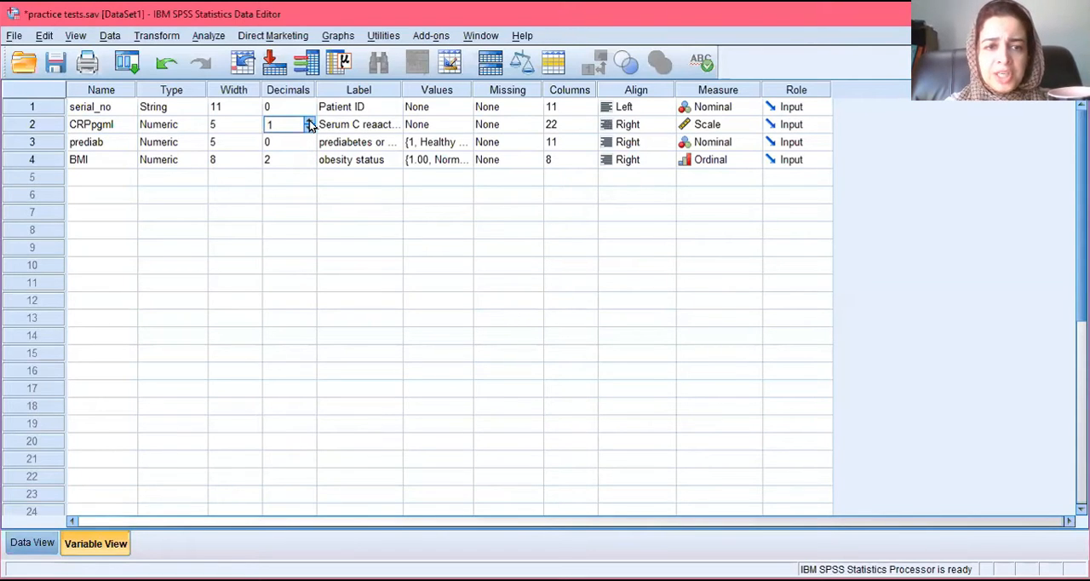
click(309, 121)
click(309, 130)
click(309, 130)
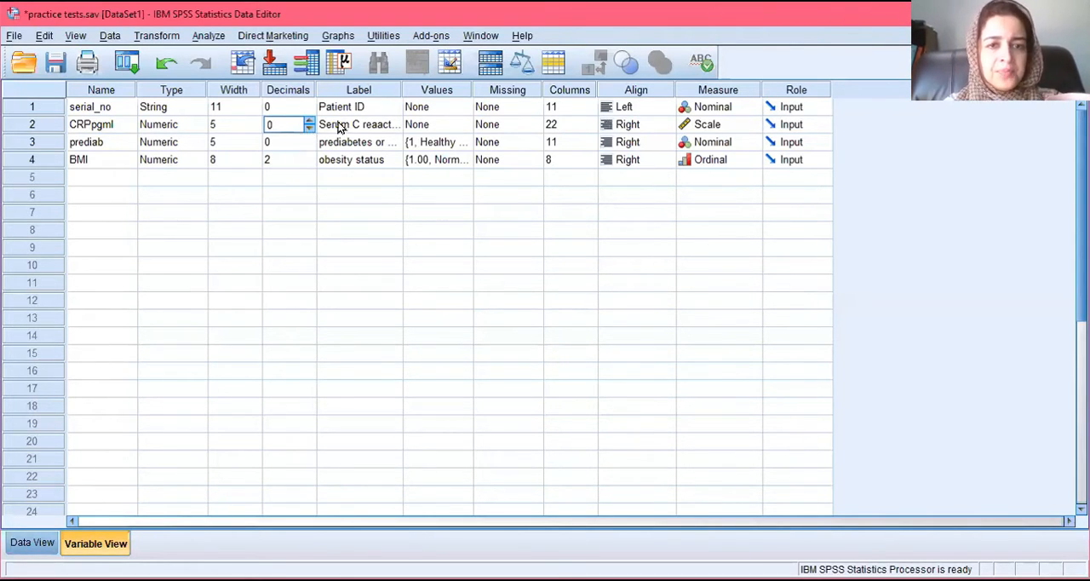
Step: Widen the Label column to fit the full variable labels, and choose Scale as the CRPpgml measurement level
drag(402, 85, 500, 83)
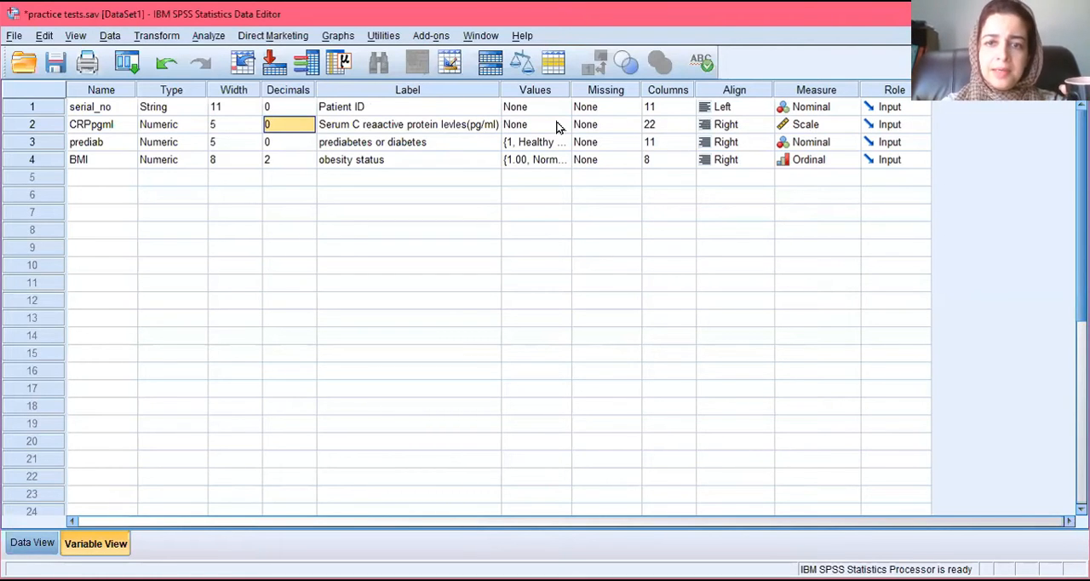
click(840, 124)
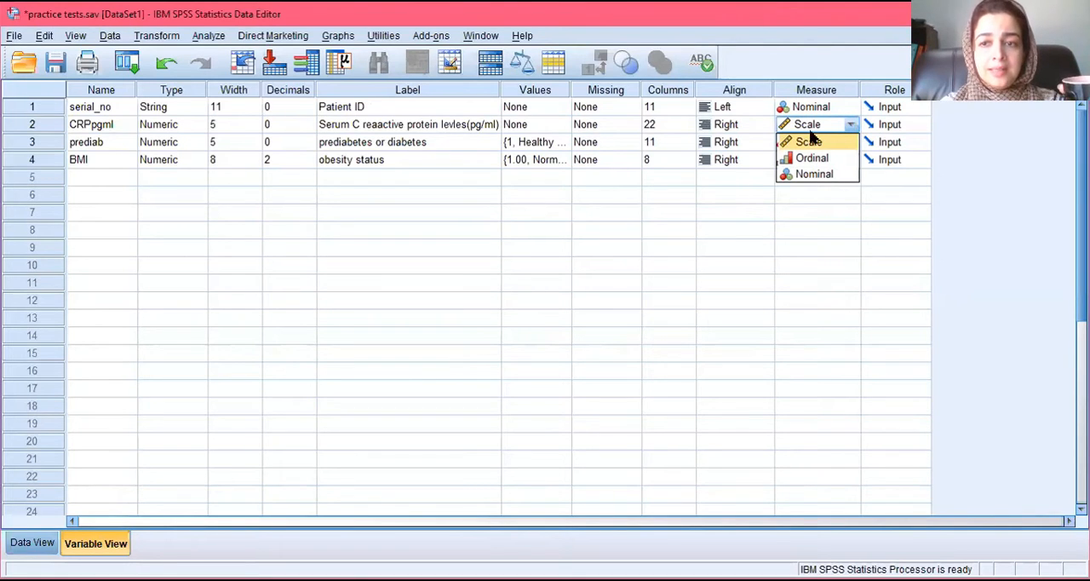
click(814, 141)
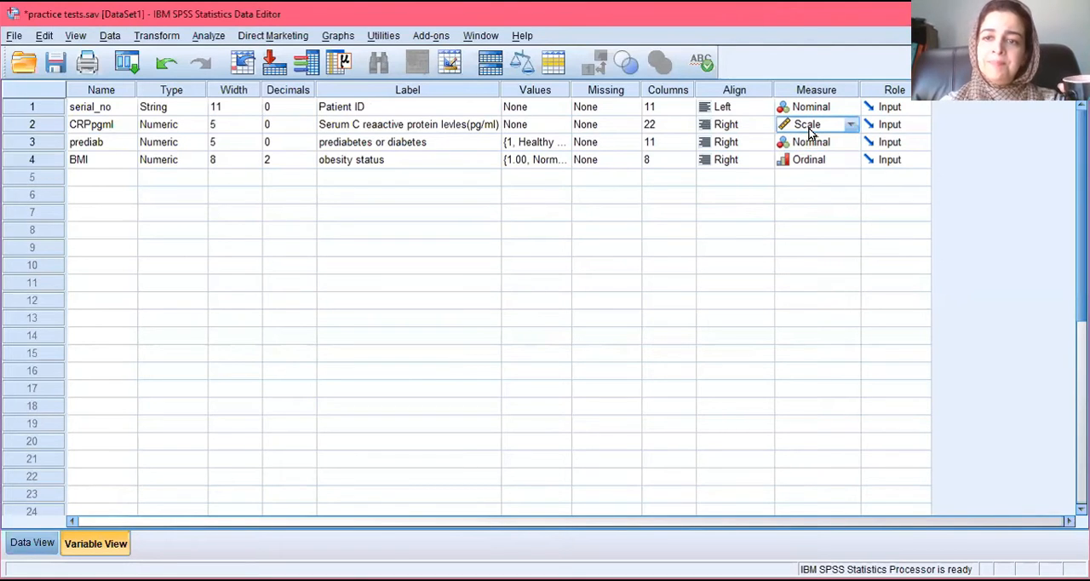
Step: Set the width of the prediab variable to 1
click(55, 142)
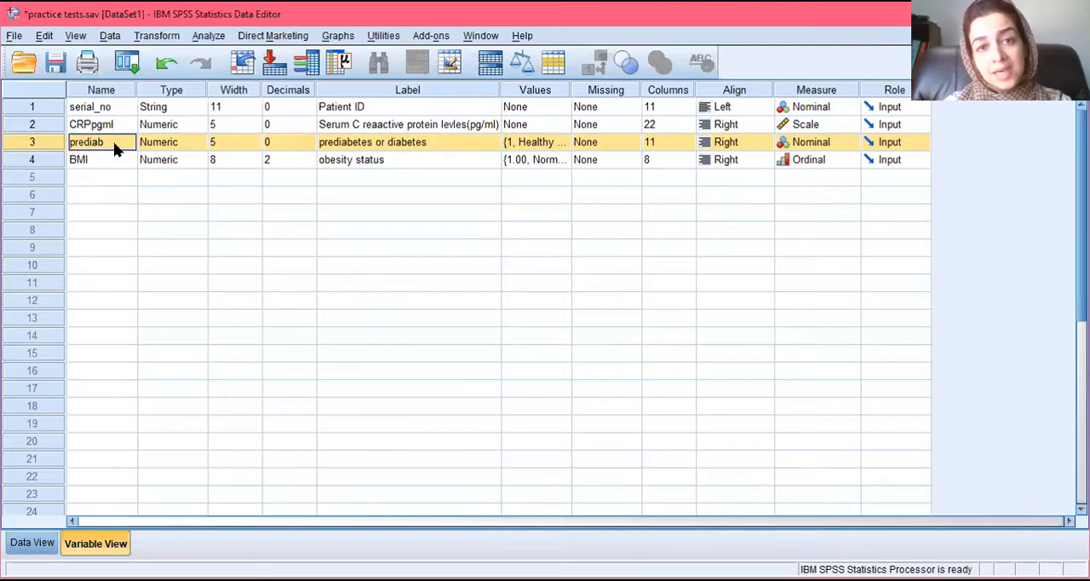
click(101, 147)
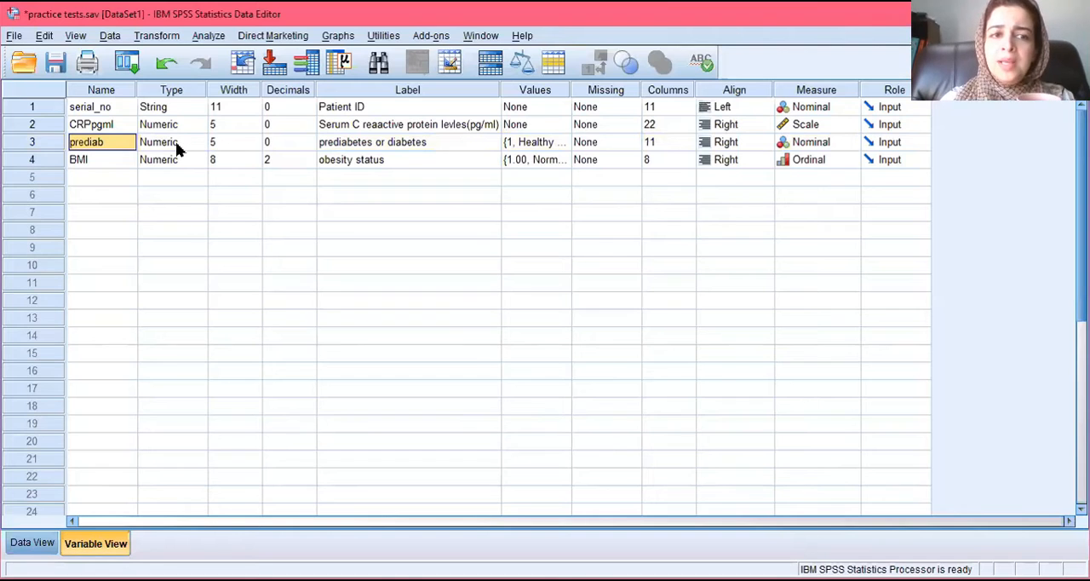
click(257, 147)
click(256, 147)
click(257, 148)
click(256, 147)
click(256, 148)
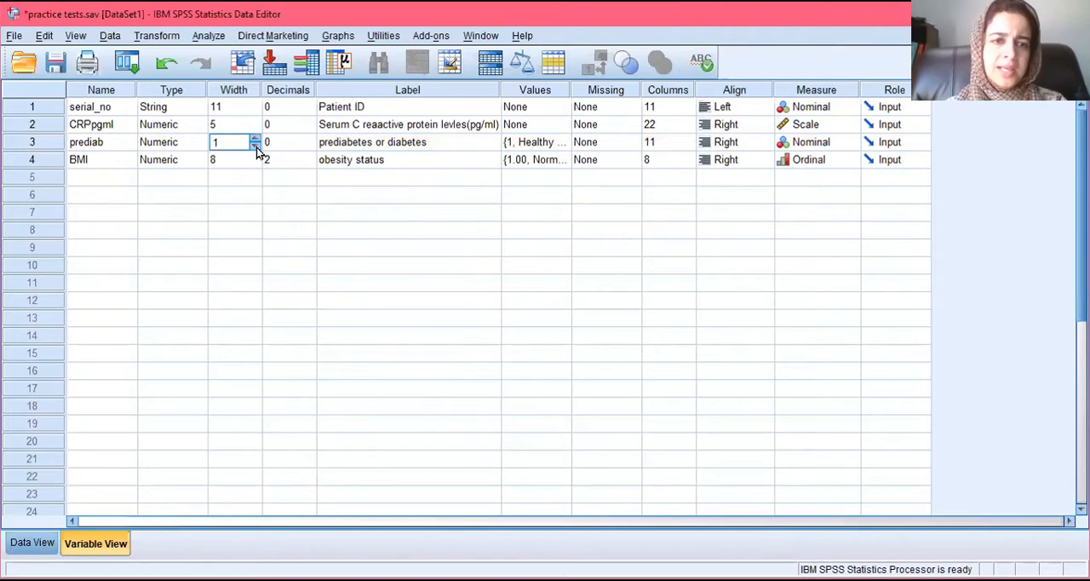
click(302, 142)
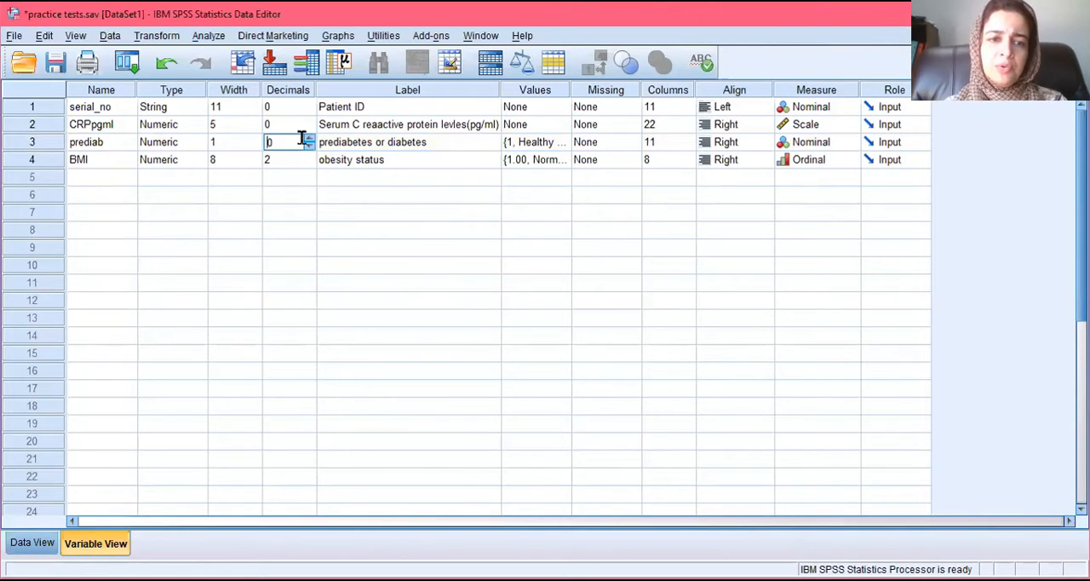
Step: Extend the label of the prediab variable so it reads "normal, prediabetes or diabetes"
click(407, 143)
click(402, 143)
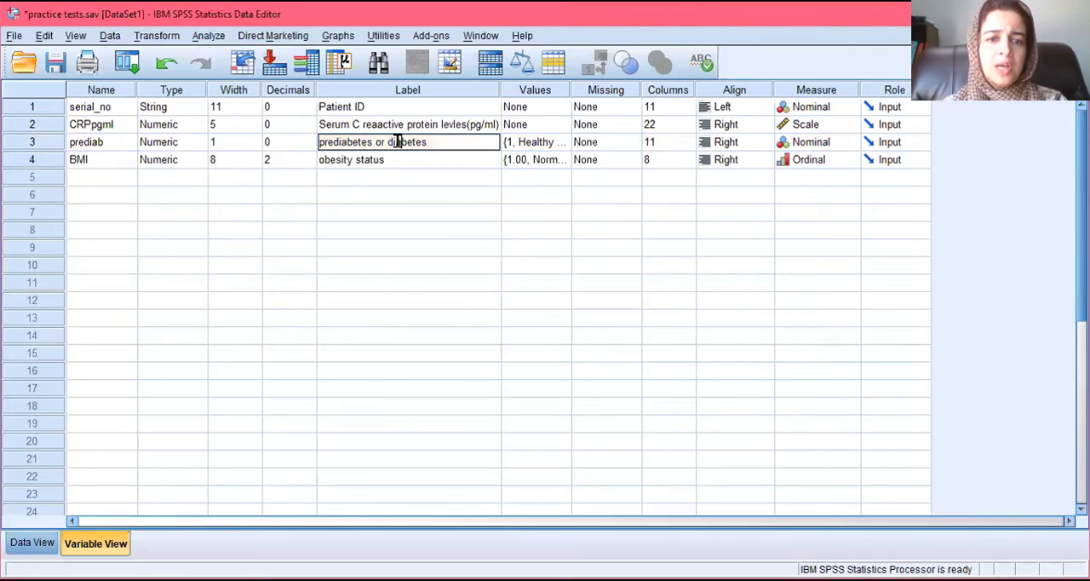
click(319, 142)
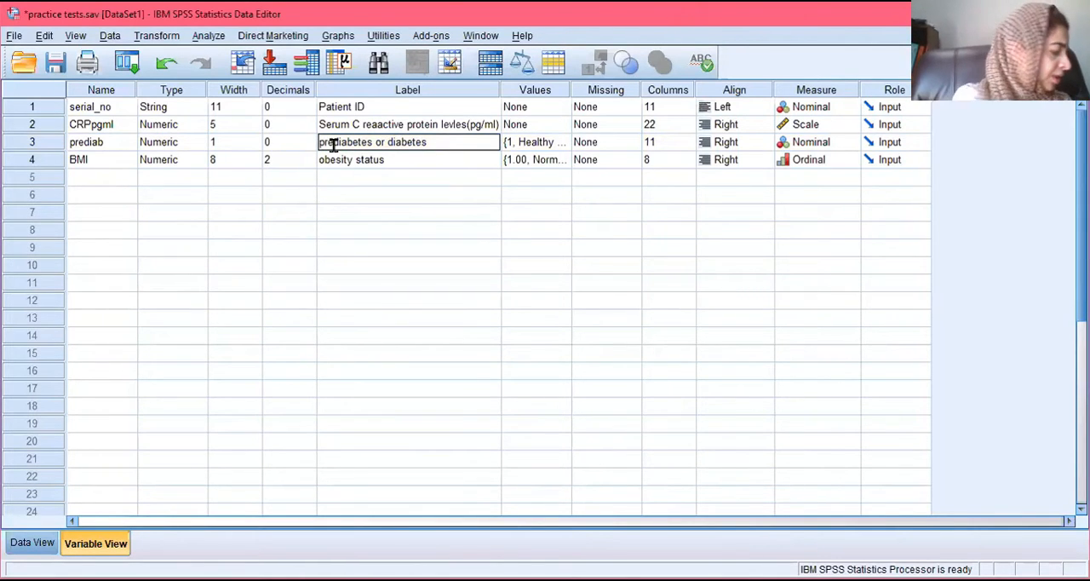
text(No RMA)
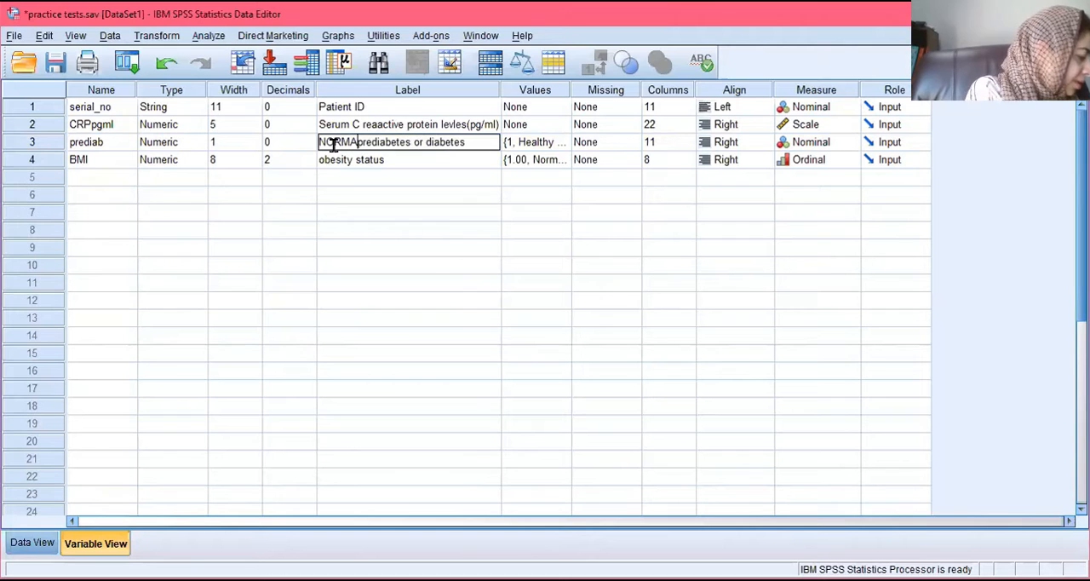
text(,)
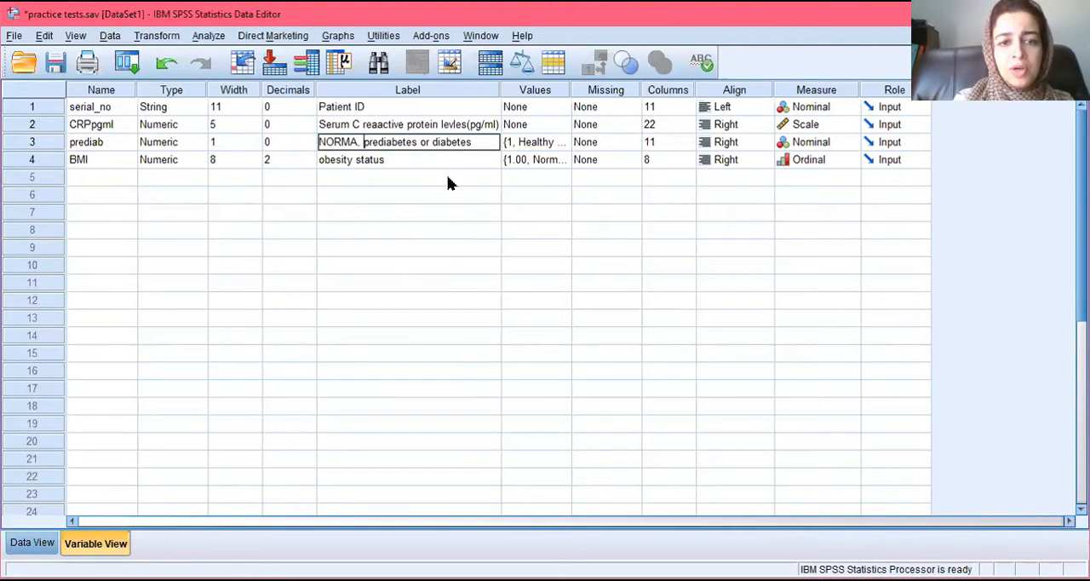
key(BackSpace)
key(BackSpace)
key(BackSpace)
key(BackSpace)
key(BackSpace)
key(BackSpace)
key(BackSpace)
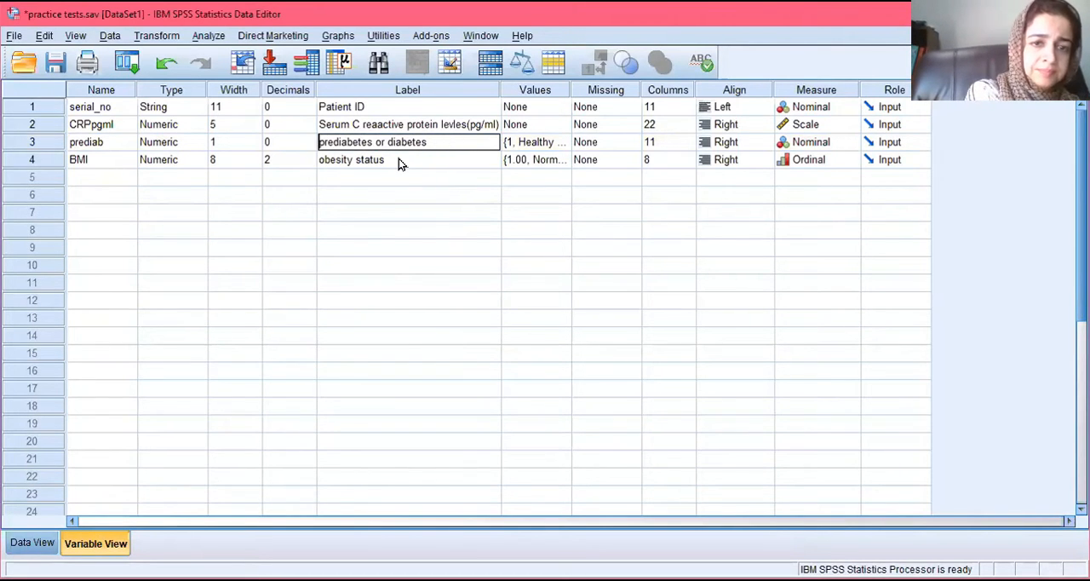
text(norm)
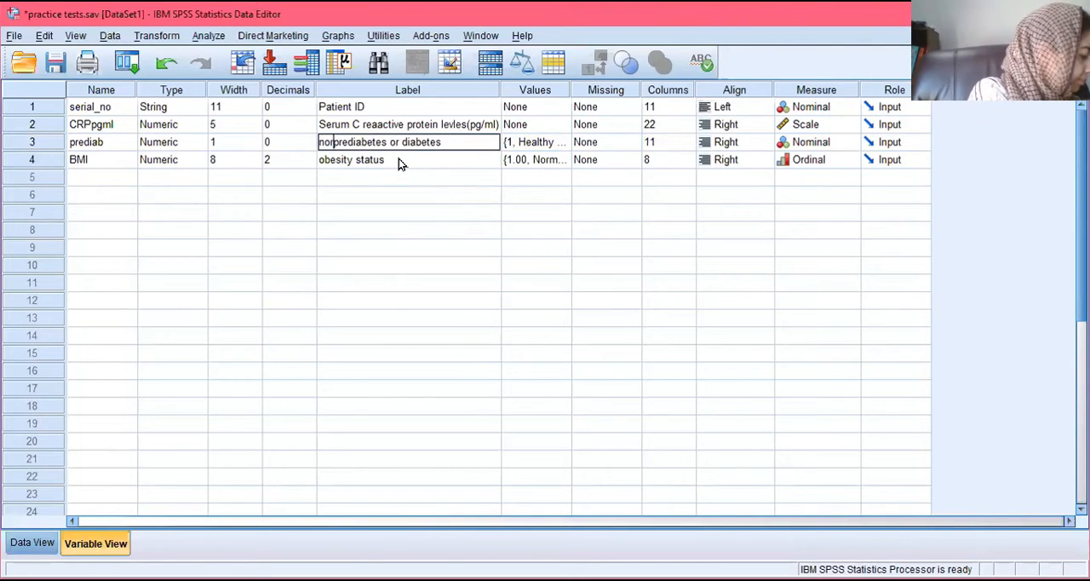
text(al,)
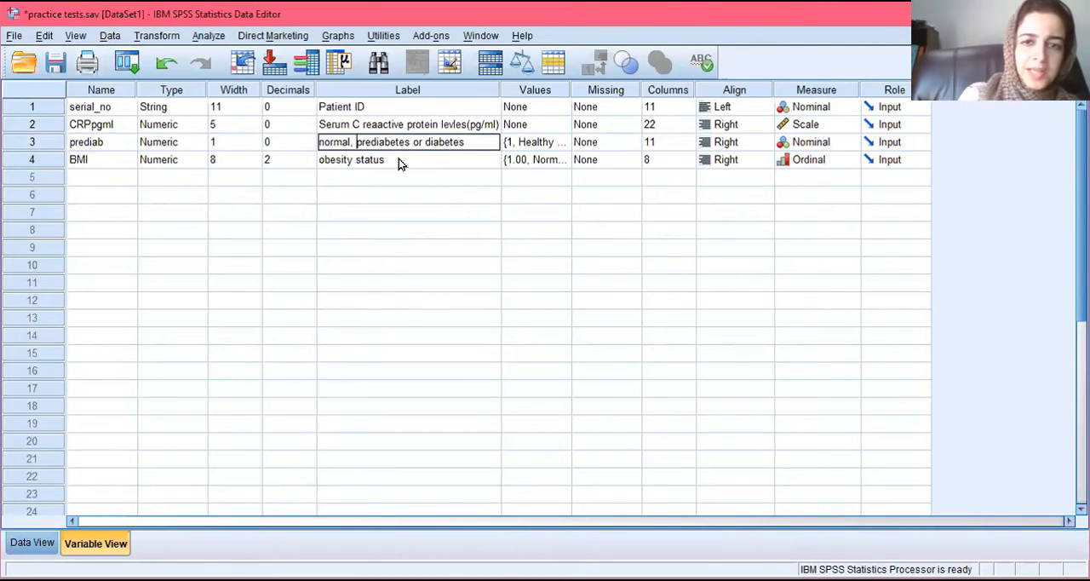
Step: Review the value labels of the prediab variable and set its measurement level to Ordinal
click(567, 145)
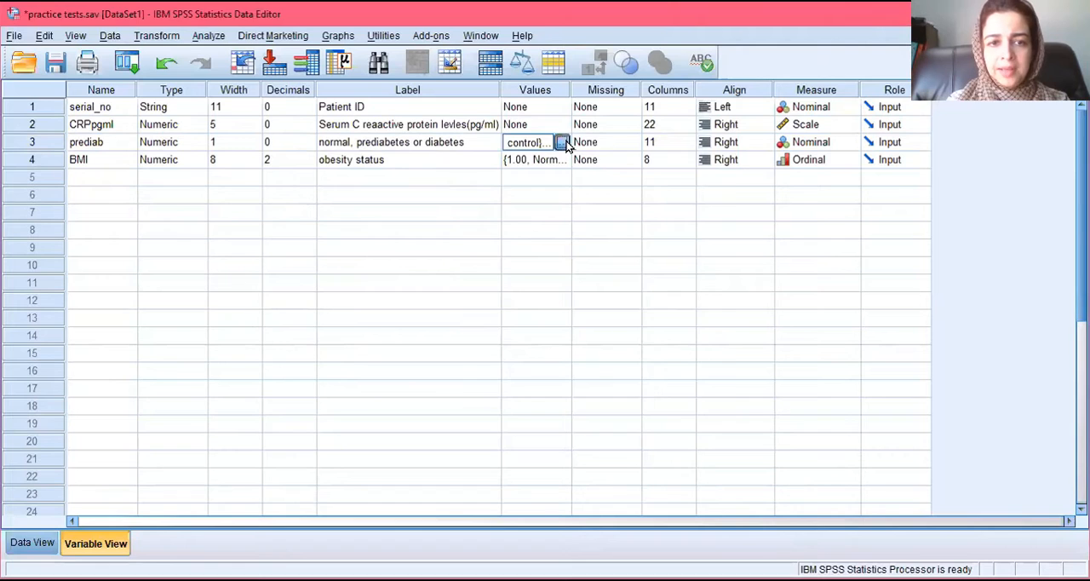
click(562, 143)
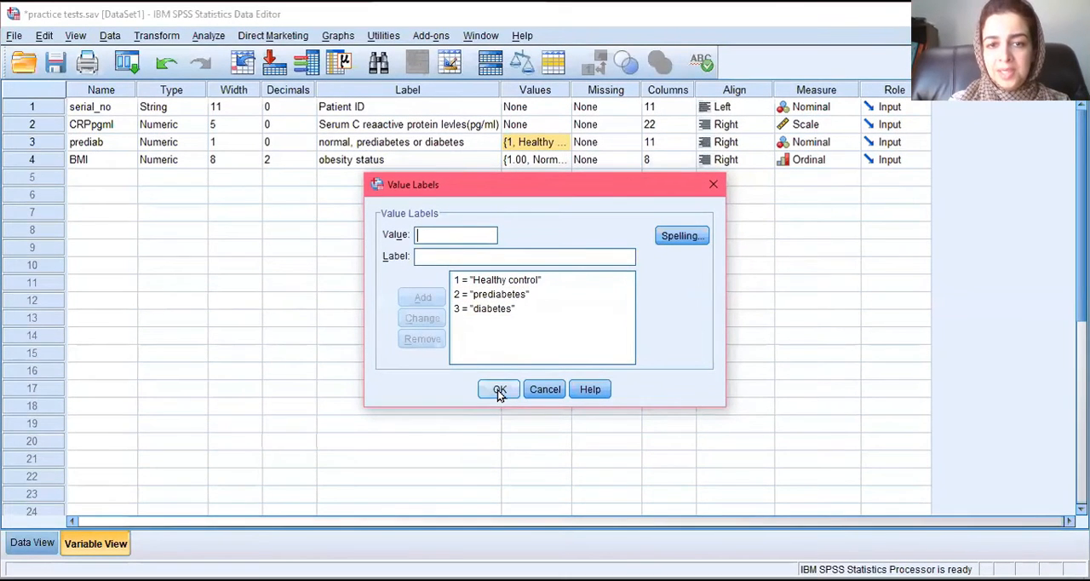
click(499, 390)
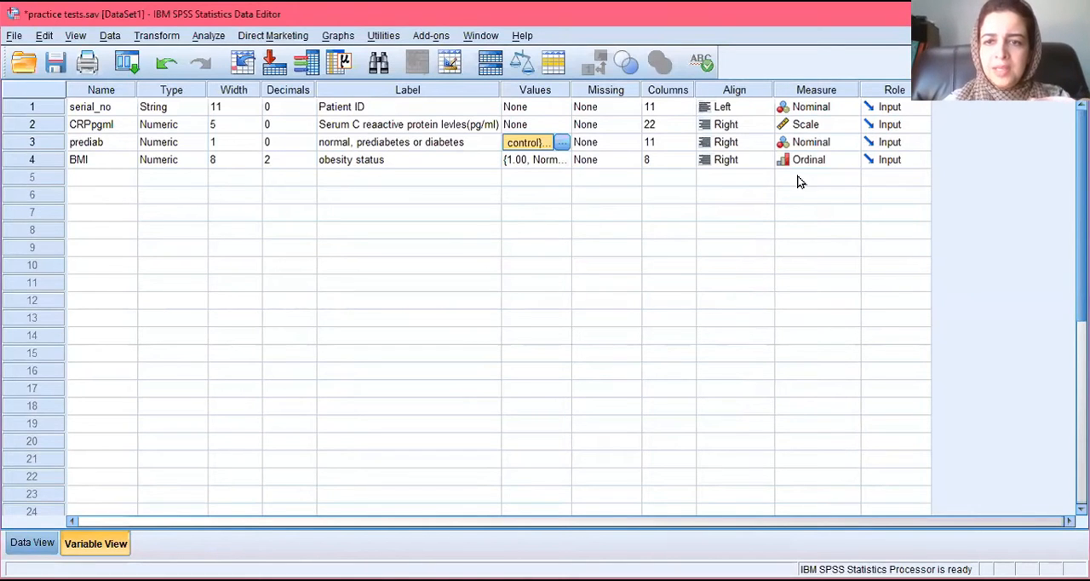
click(853, 141)
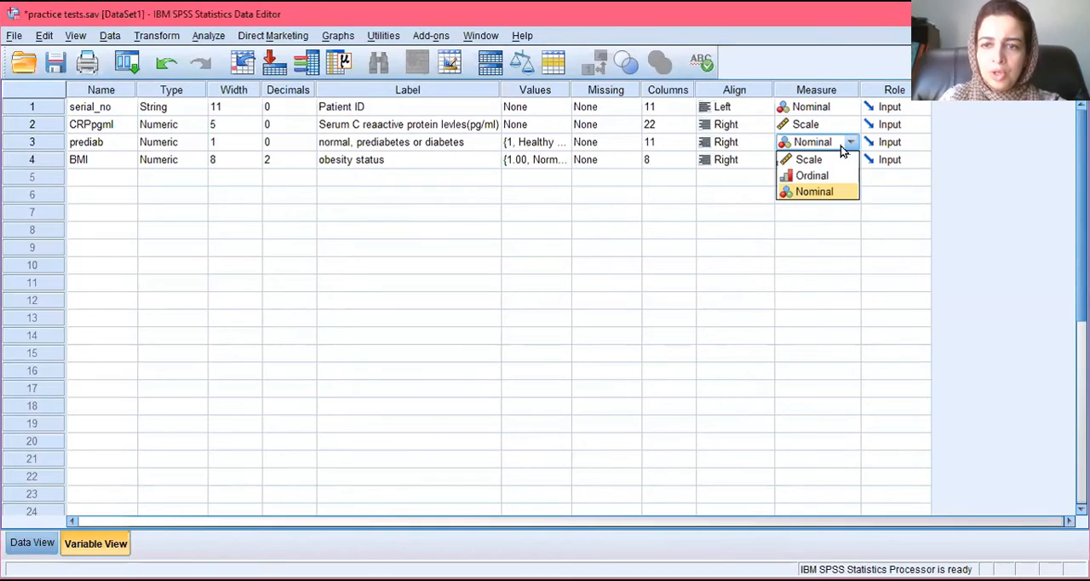
click(813, 176)
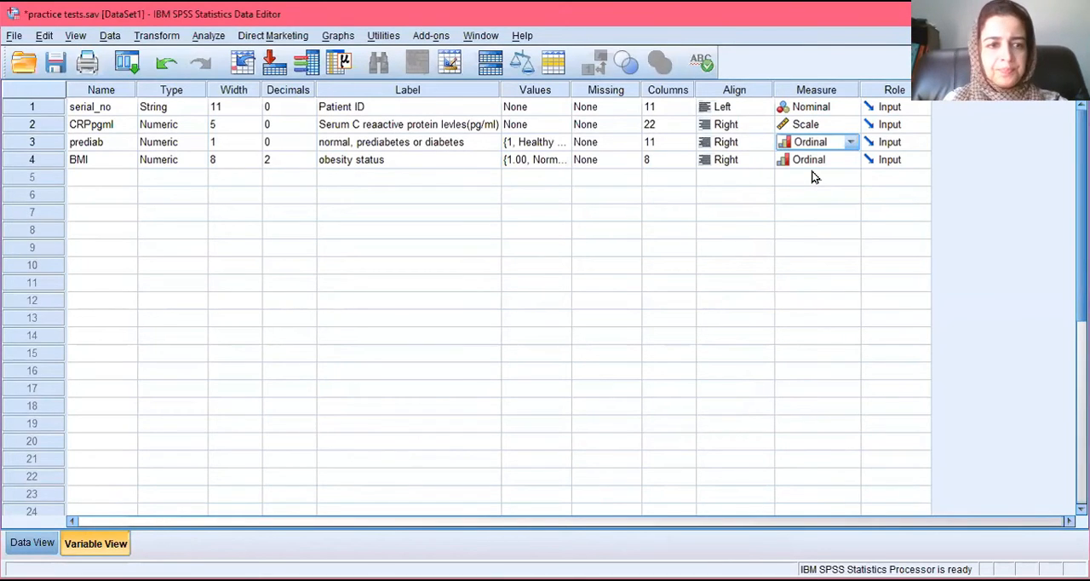
Step: Review the data type settings of the BMI variable
click(128, 168)
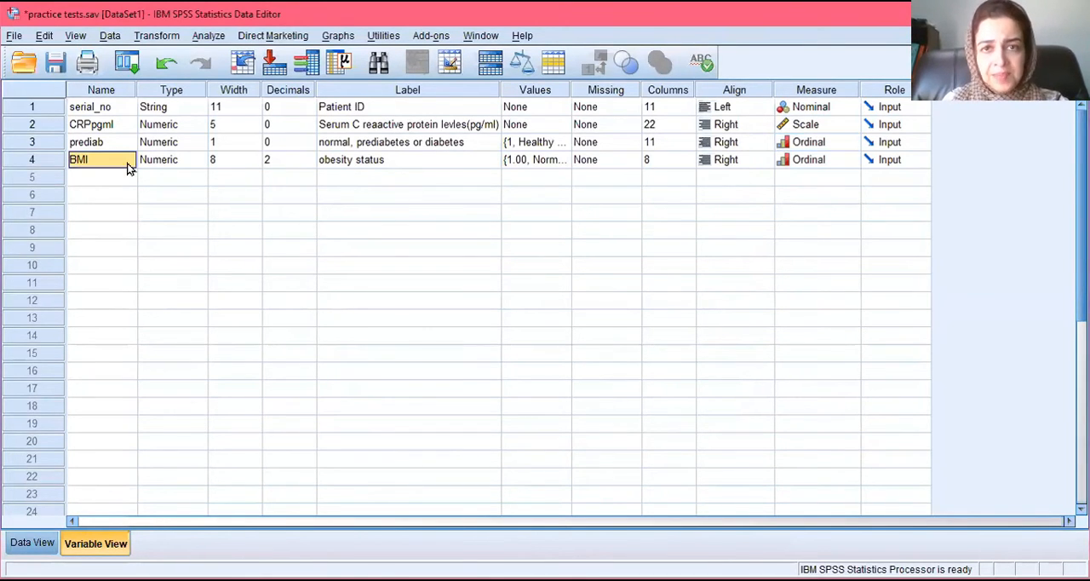
click(195, 168)
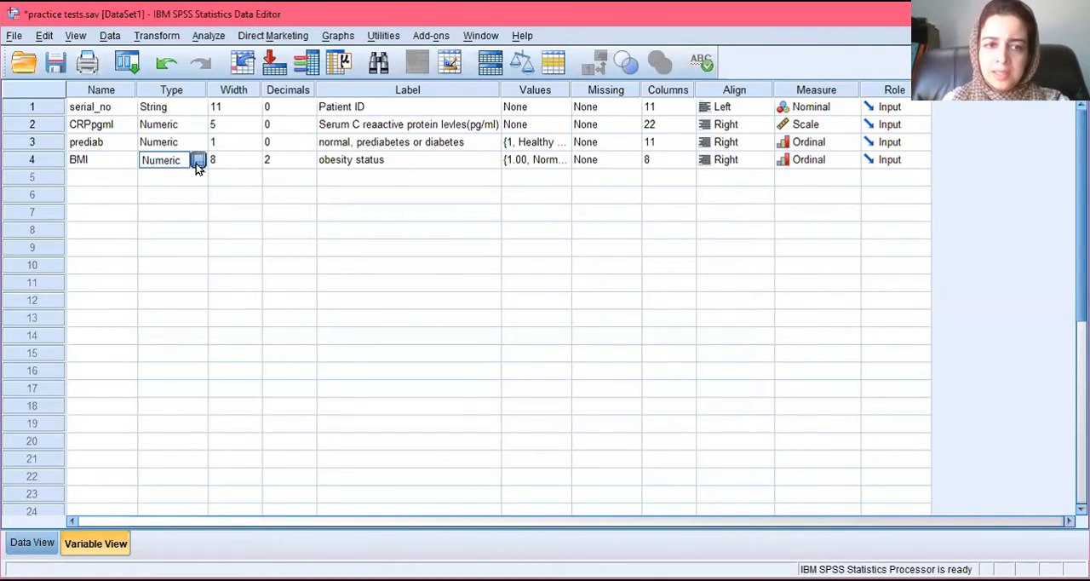
click(196, 162)
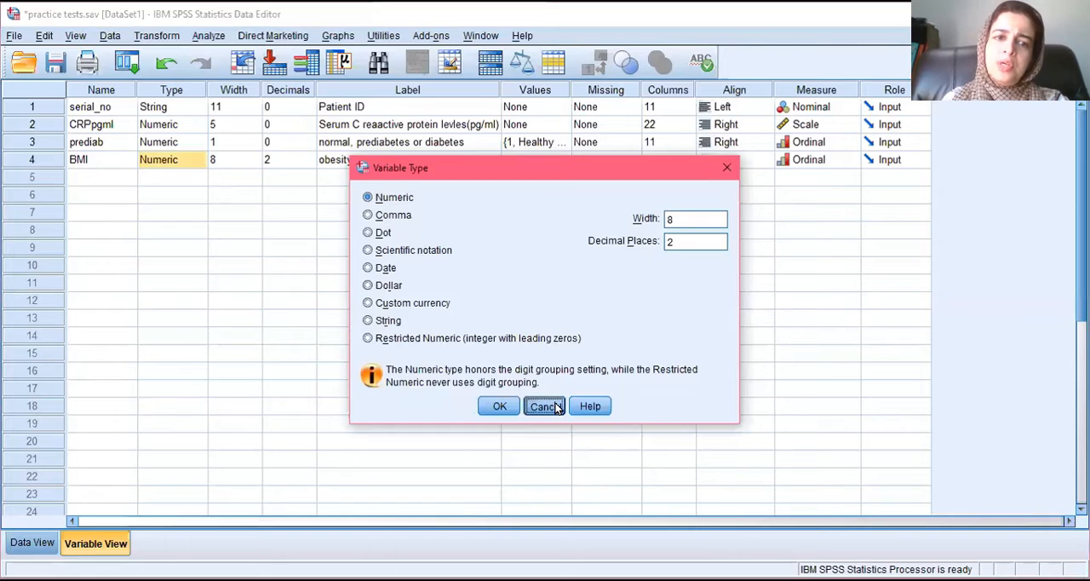
click(545, 407)
Step: Set the width of the BMI variable to 4
click(299, 156)
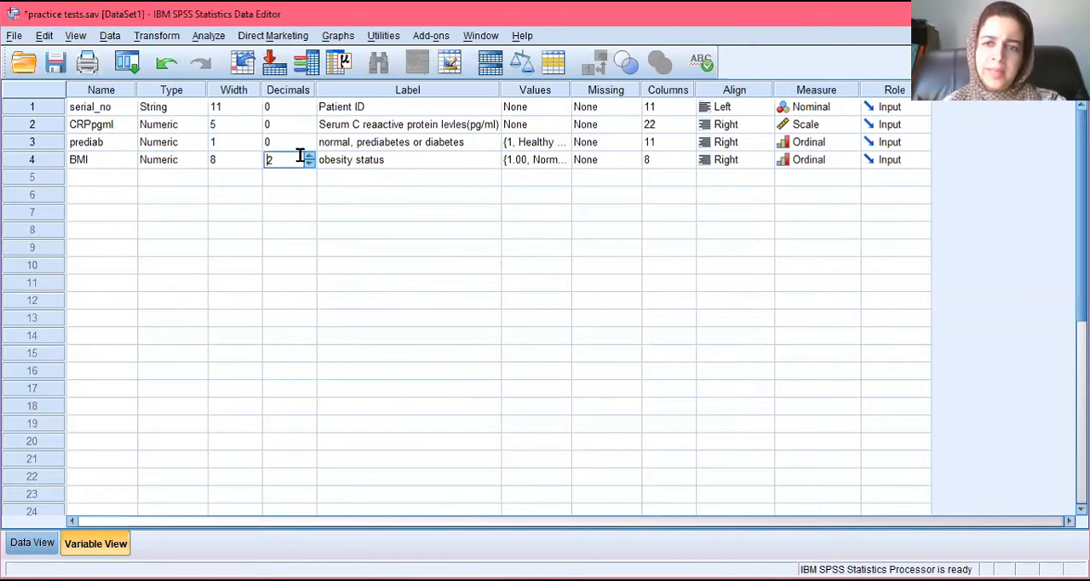
click(227, 156)
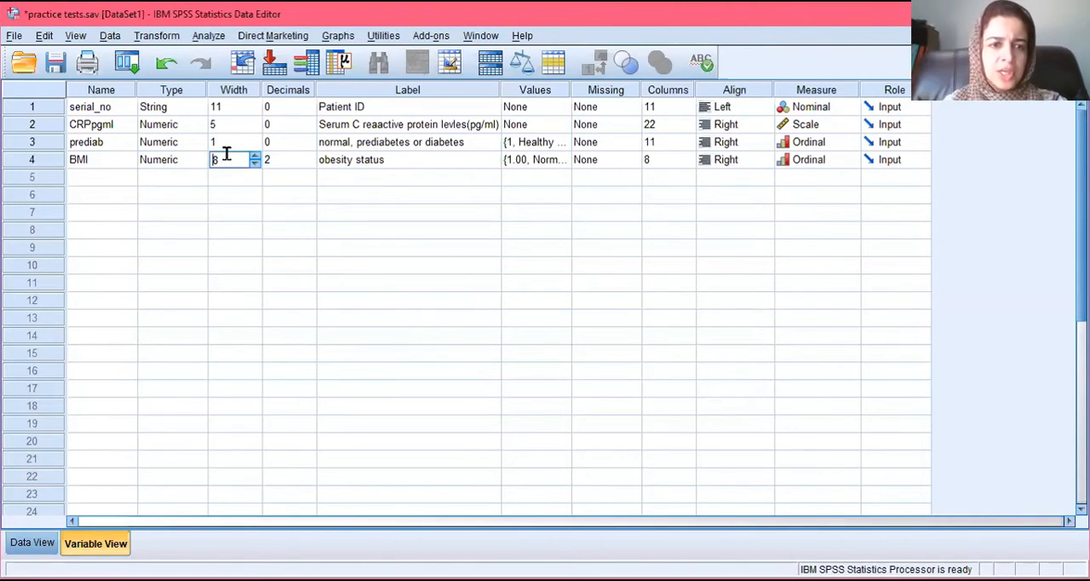
click(254, 164)
click(254, 164)
Step: Review the value labels of the BMI variable
click(480, 164)
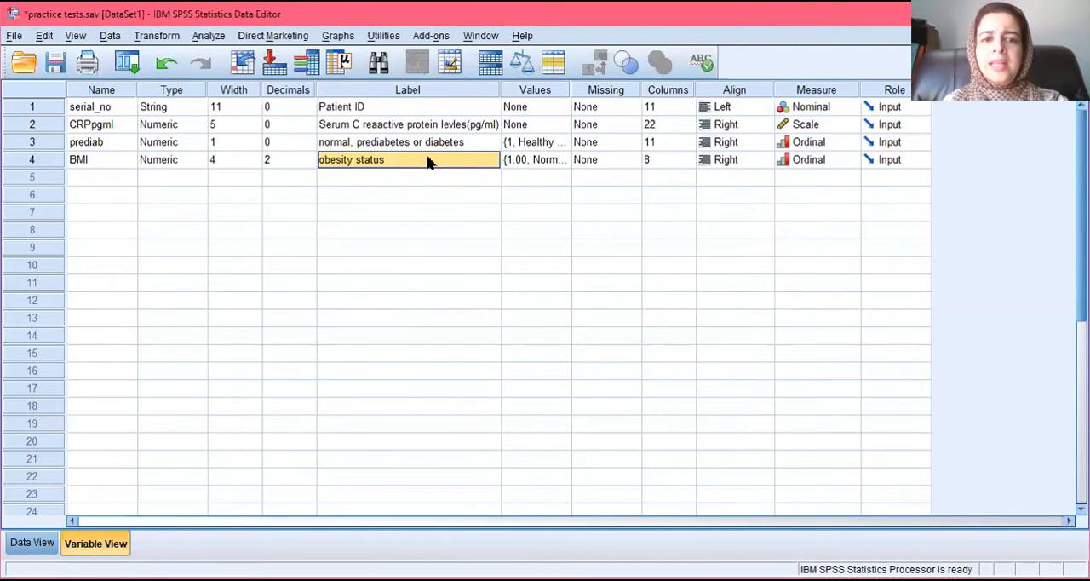
click(558, 163)
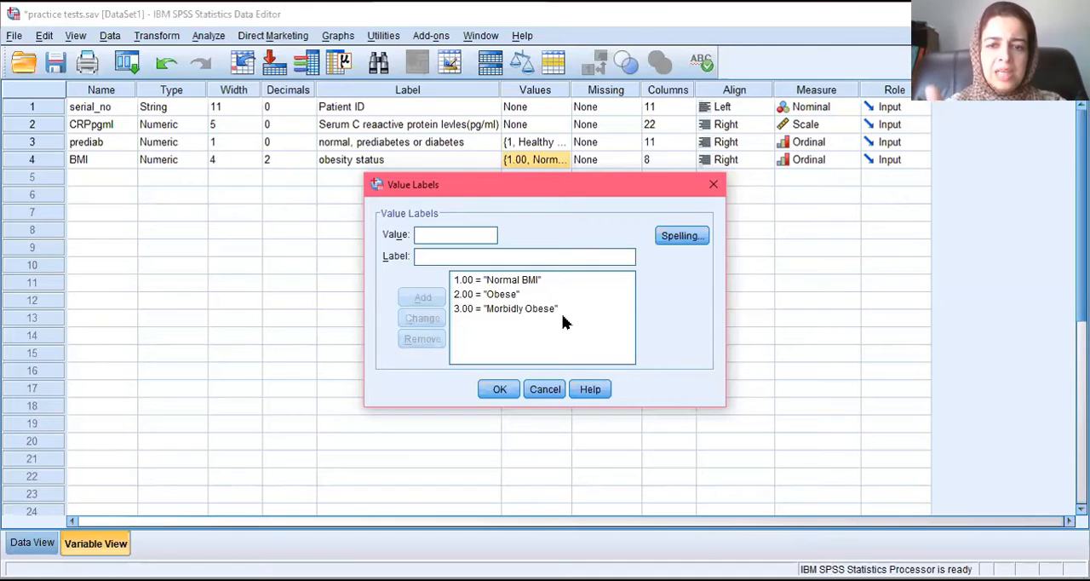
click(714, 184)
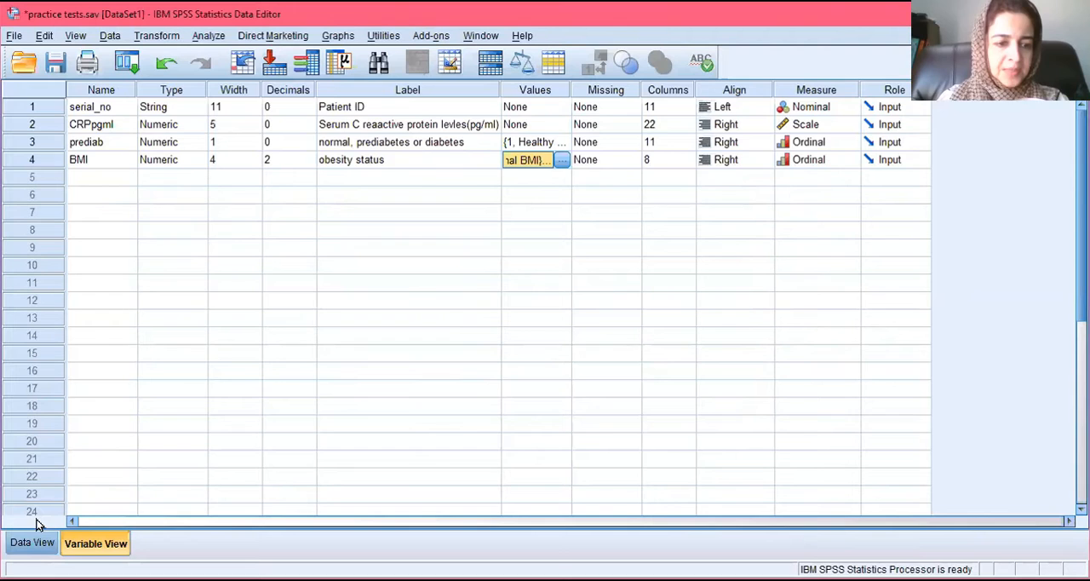
Step: Show the data sheet and narrow the serial_no and CRPpgml columns
click(30, 546)
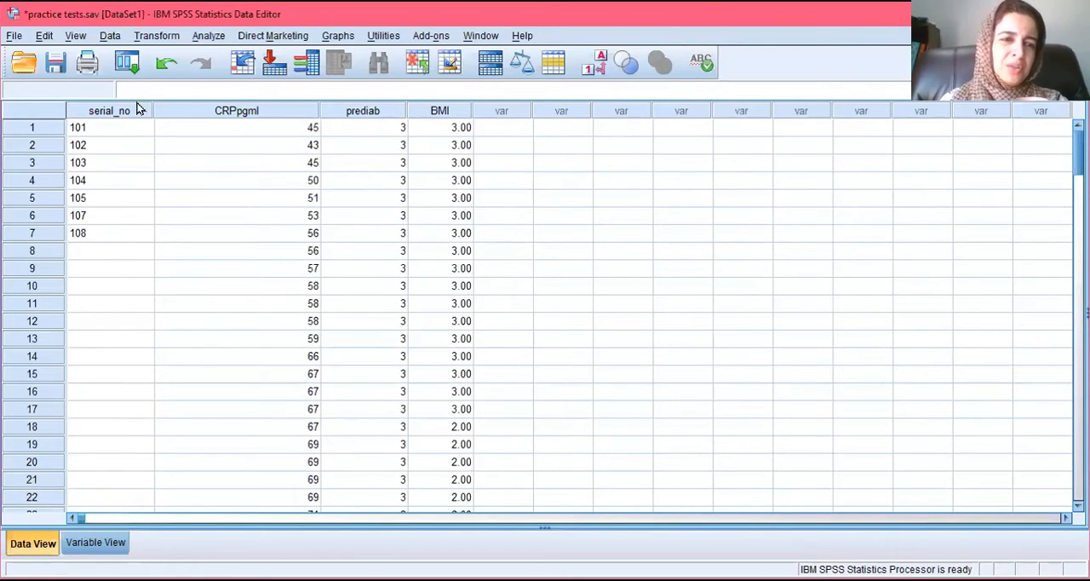
drag(153, 110, 71, 108)
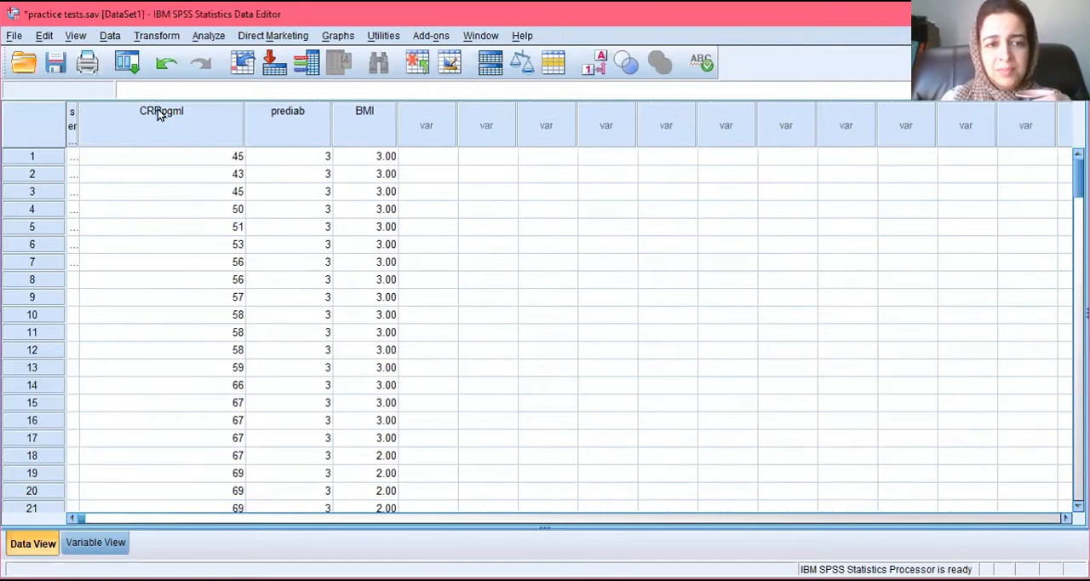
drag(243, 113, 179, 114)
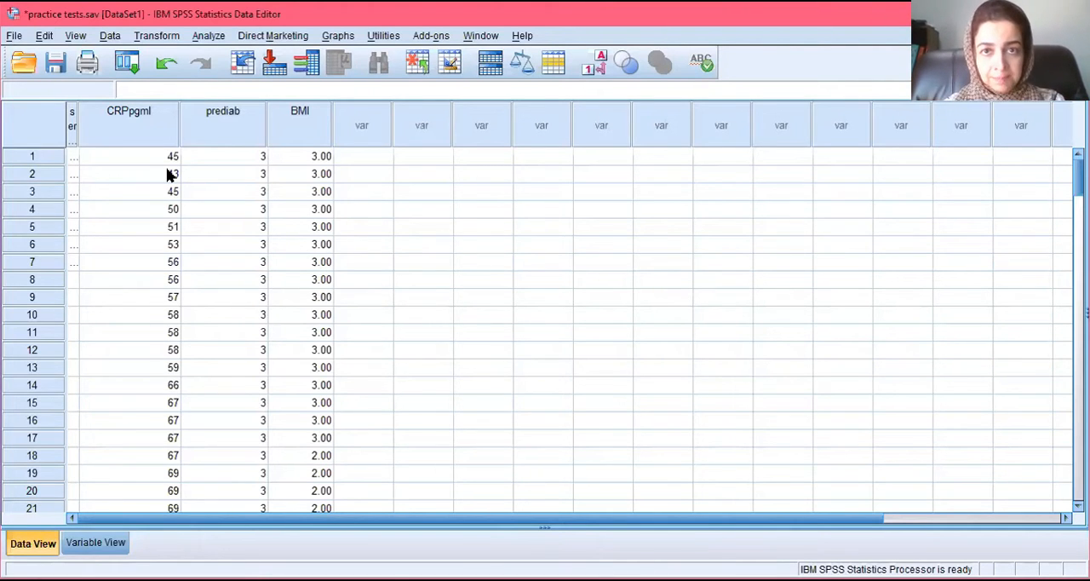
Step: Set up an Explore analysis with serum C-reactive protein as dependent, prediab as factor, and descriptives with a 95% confidence interval for the mean
click(209, 35)
mouse_move(281, 93)
mouse_move(336, 74)
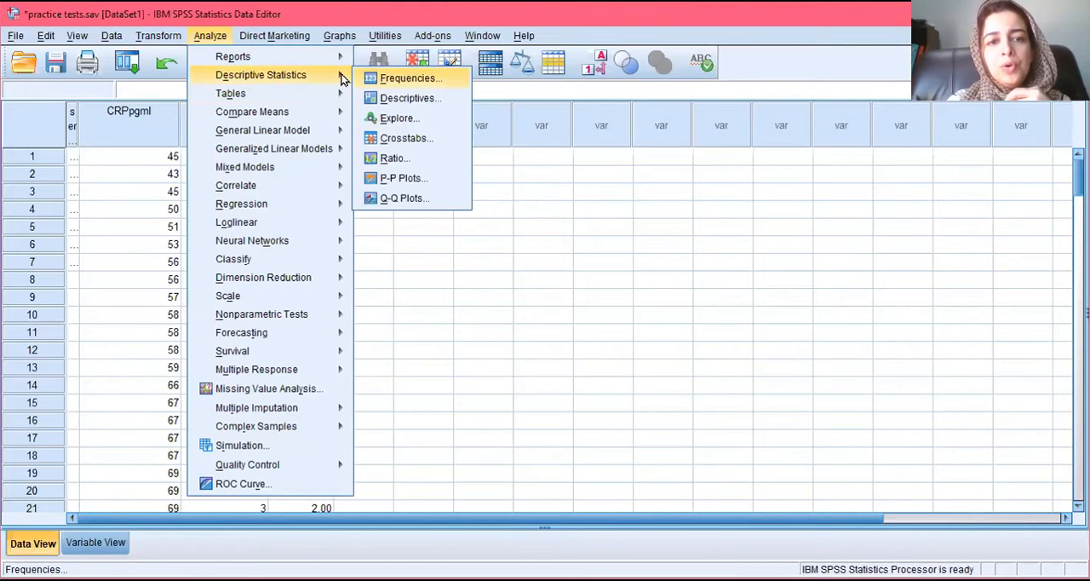
click(399, 117)
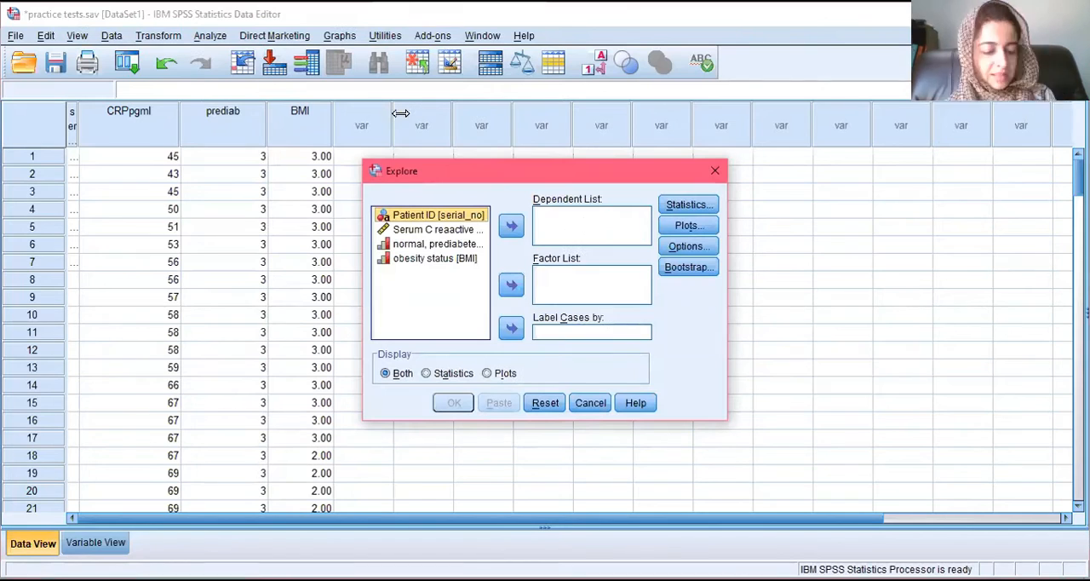
click(430, 230)
click(511, 227)
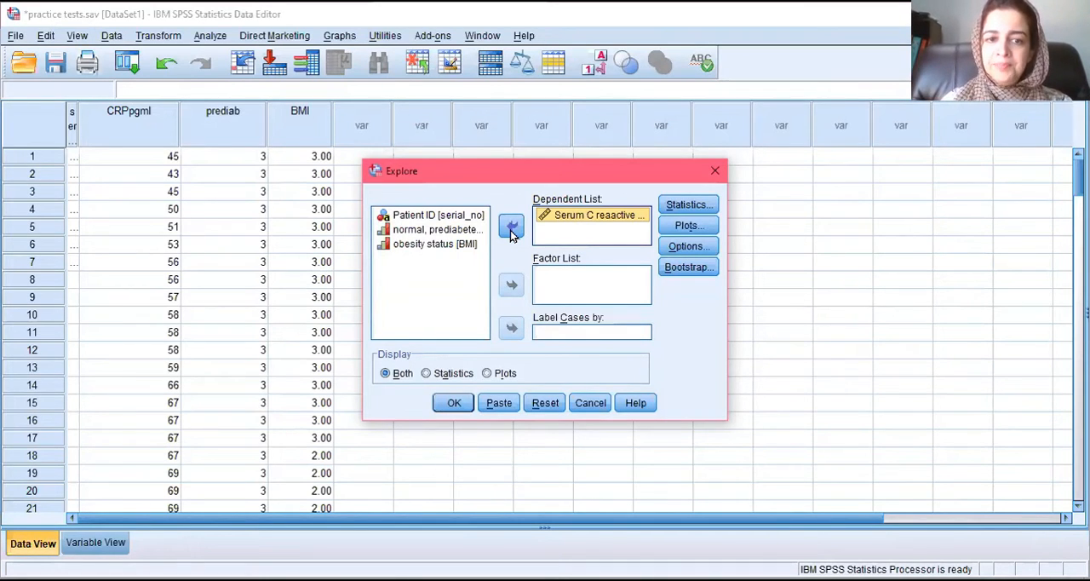
click(451, 230)
click(511, 287)
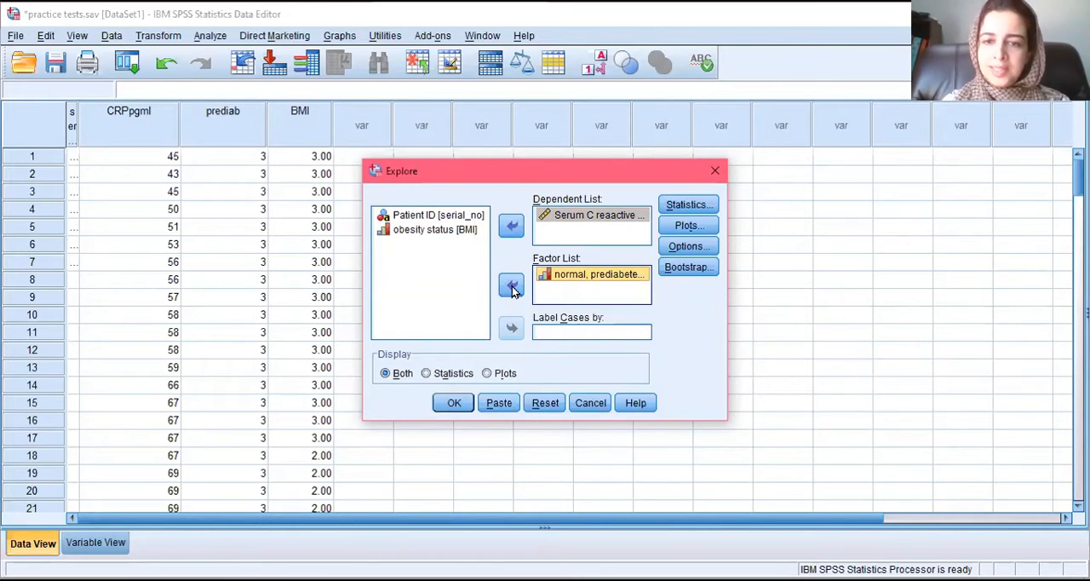
click(694, 208)
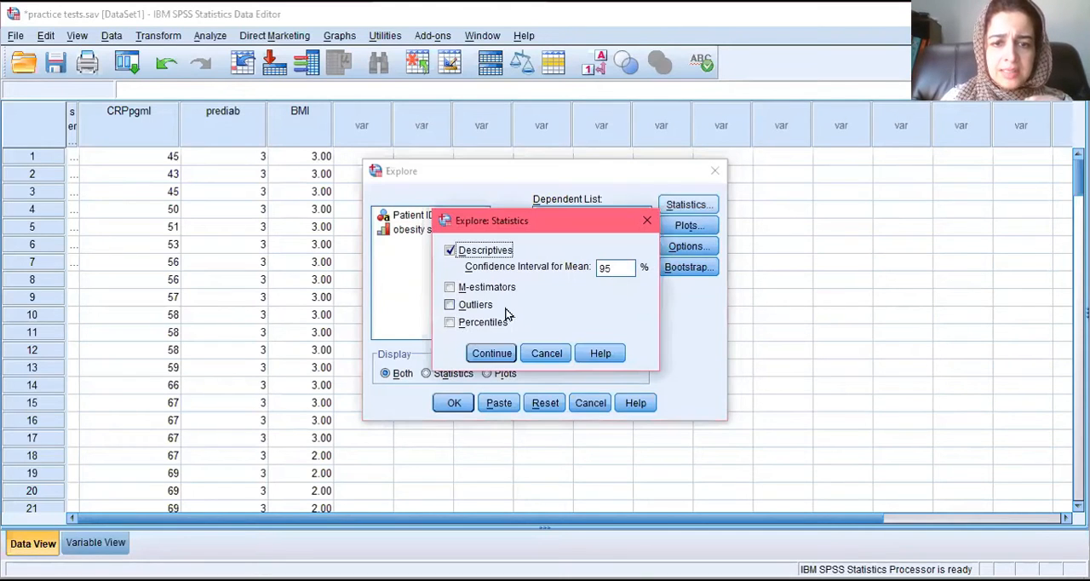
key(Return)
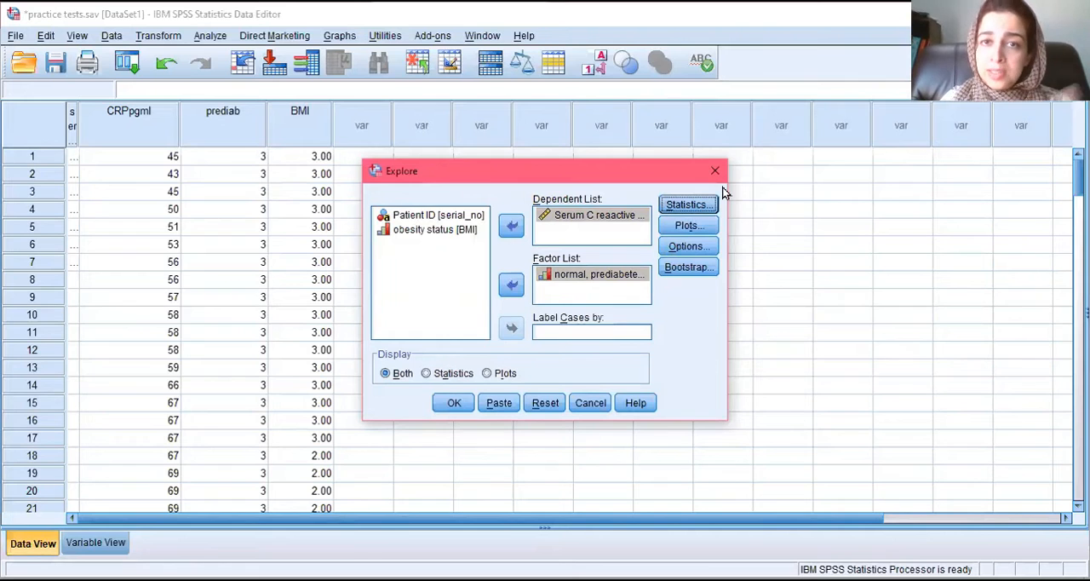
click(686, 225)
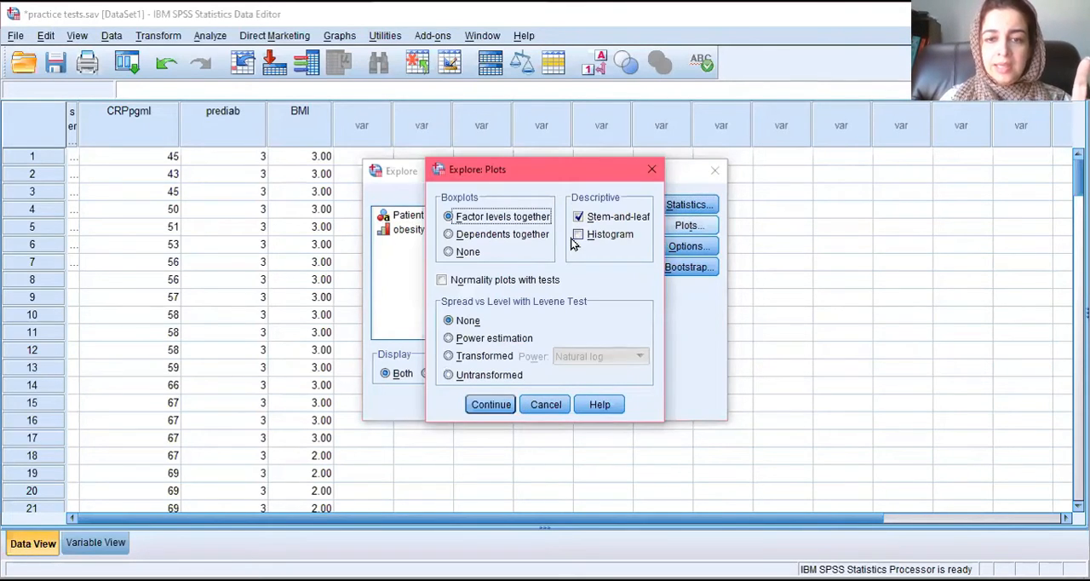
click(578, 235)
click(579, 218)
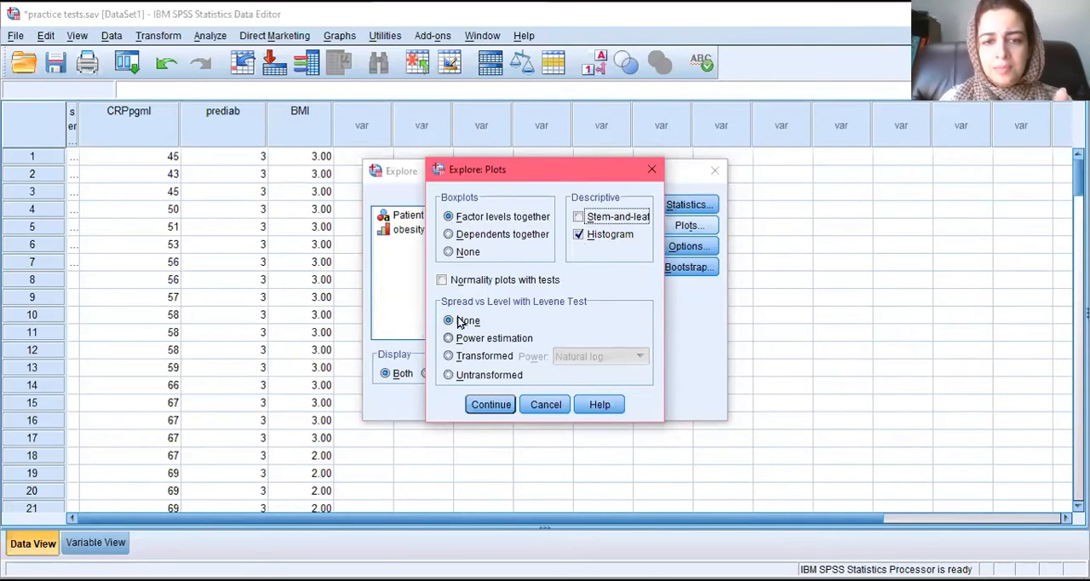
click(444, 281)
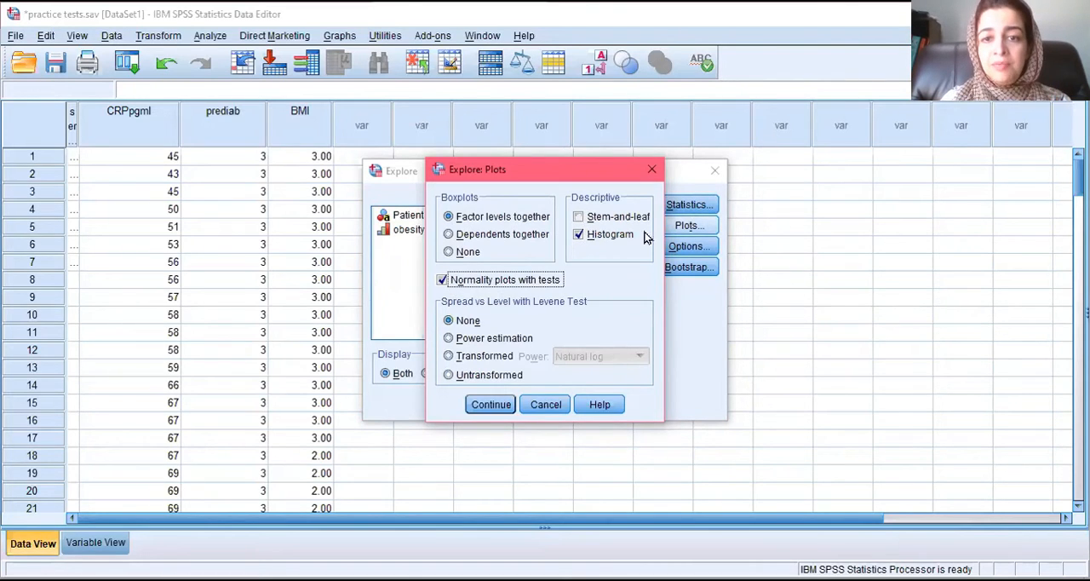
click(652, 171)
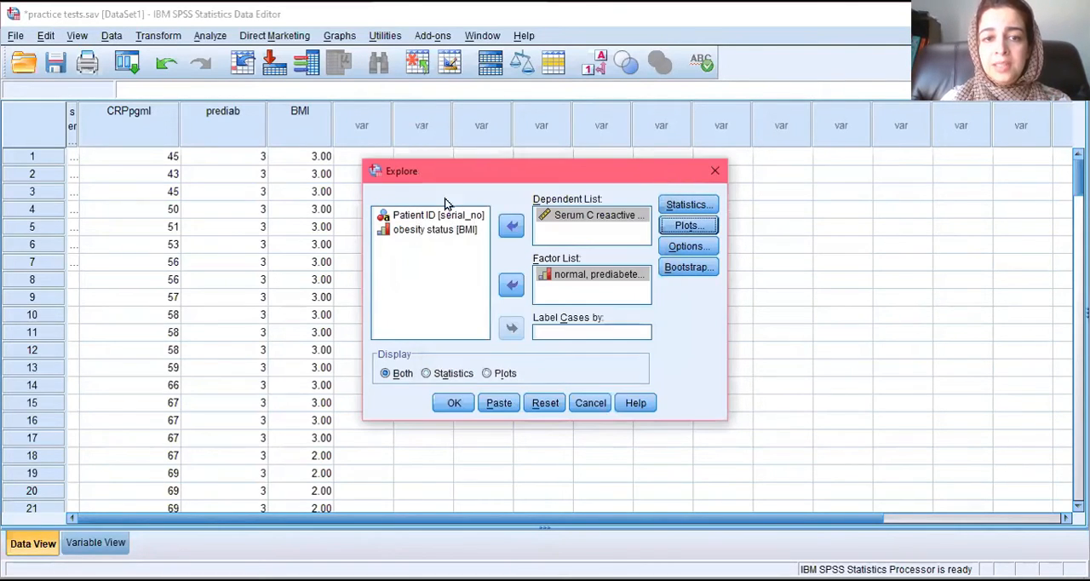
Step: Enable normality plots with tests for the Explore analysis and run it
click(688, 225)
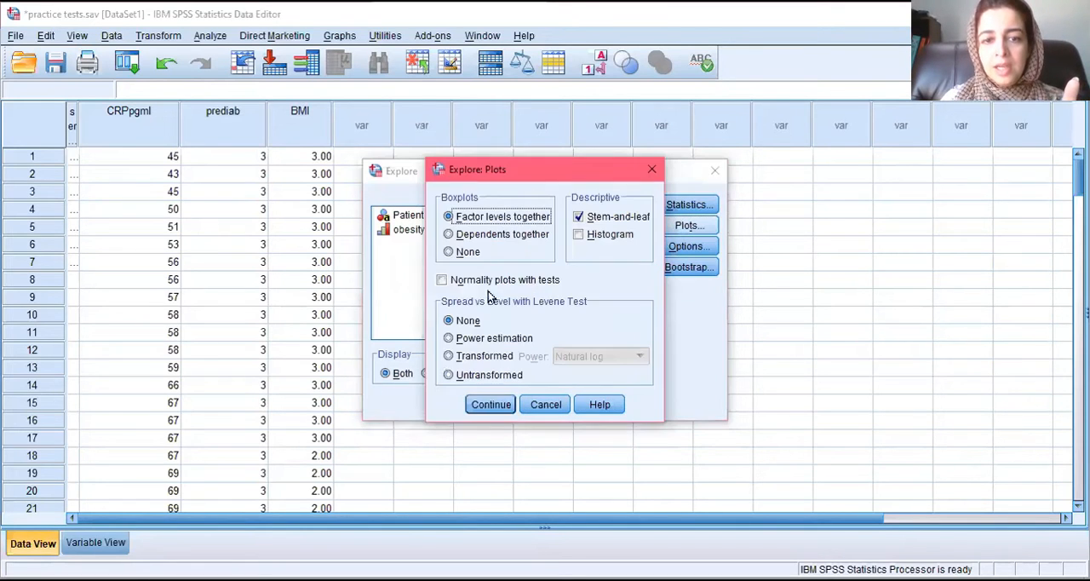
click(442, 280)
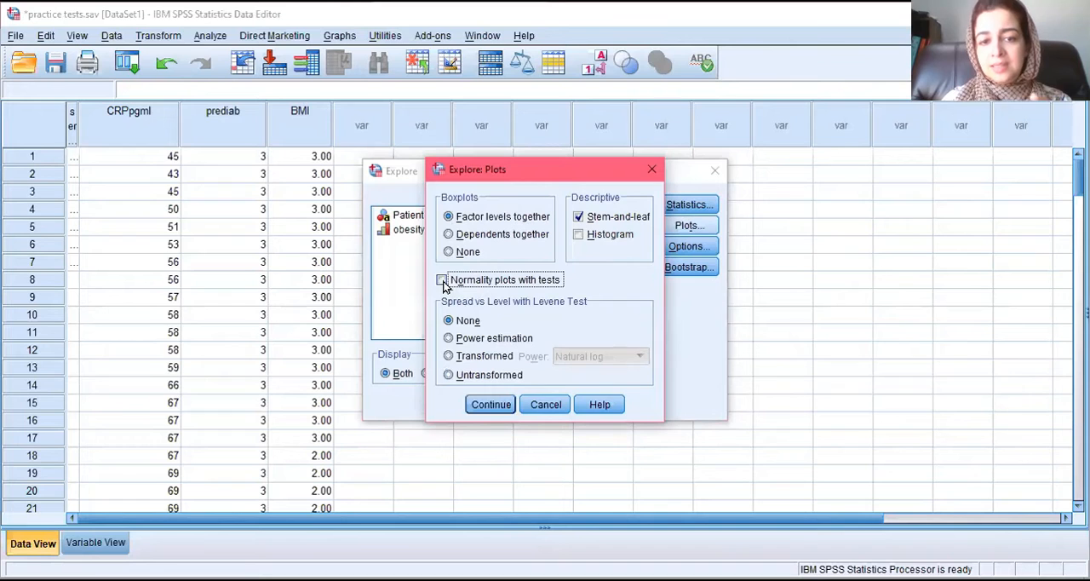
click(492, 406)
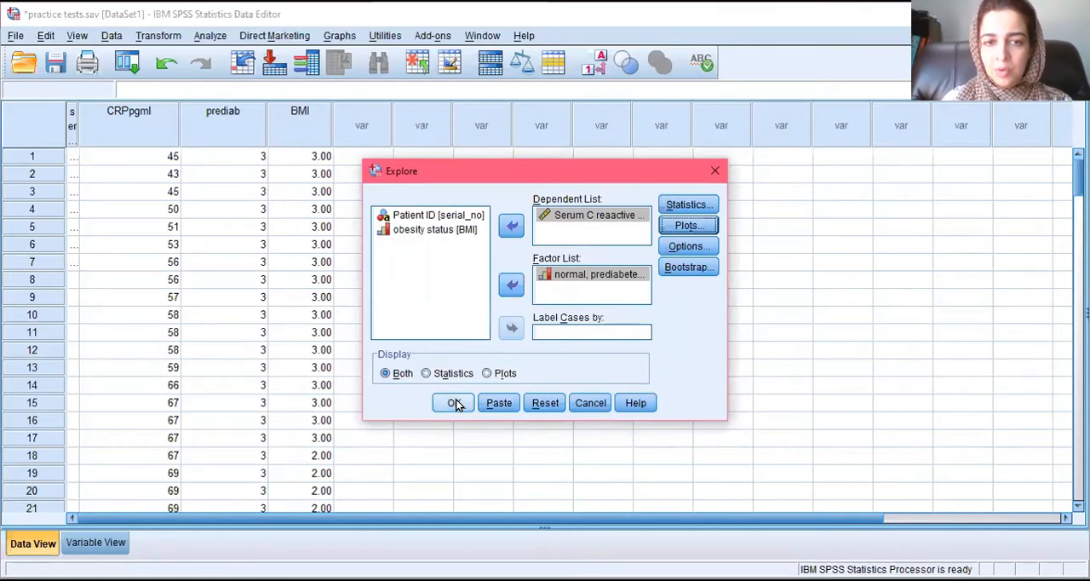
click(455, 404)
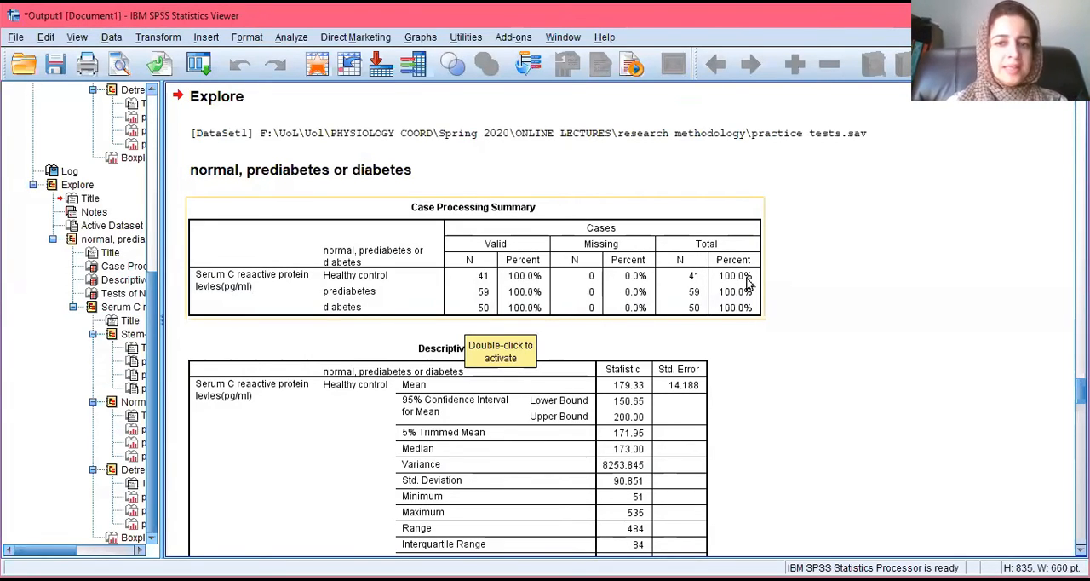
Step: Examine the case summary, the skewness and kurtosis of each diabetes-status group, and the Tests of Normality table in the Explore output
scroll(545, 324, down, 15)
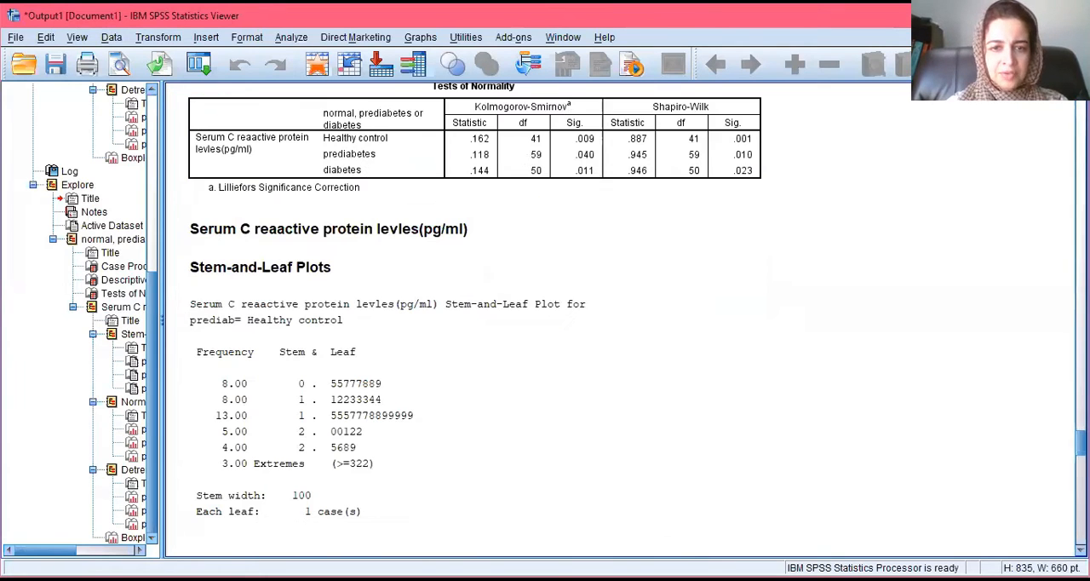
scroll(545, 324, up, 20)
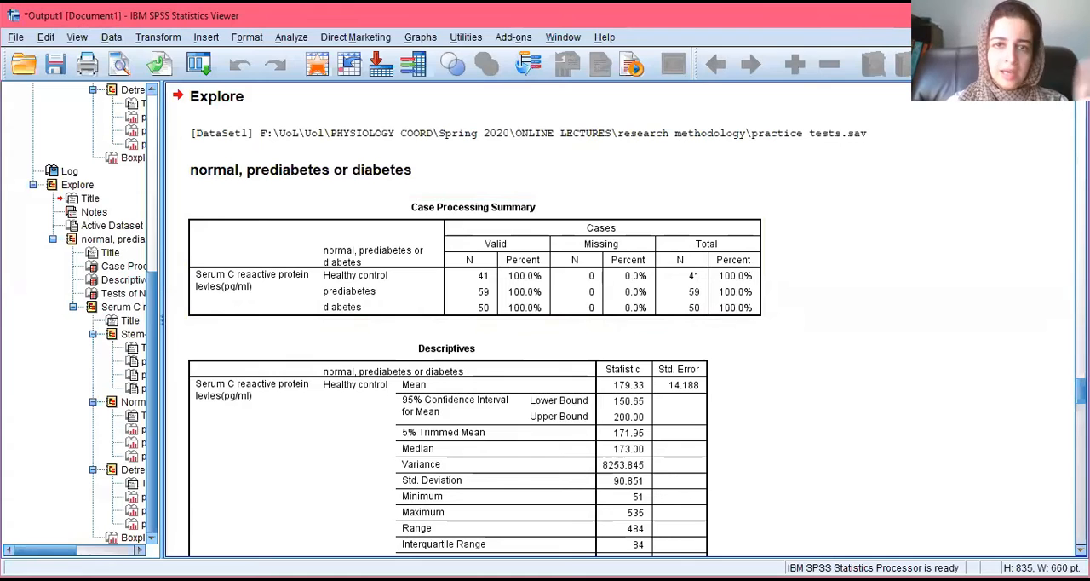
scroll(545, 324, down, 5)
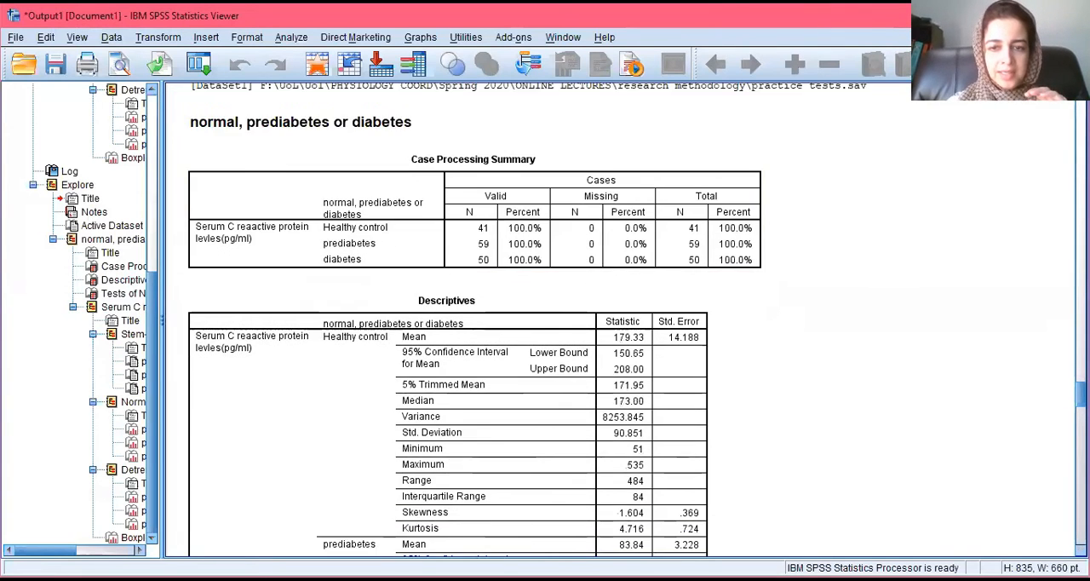
scroll(737, 255, down, 3)
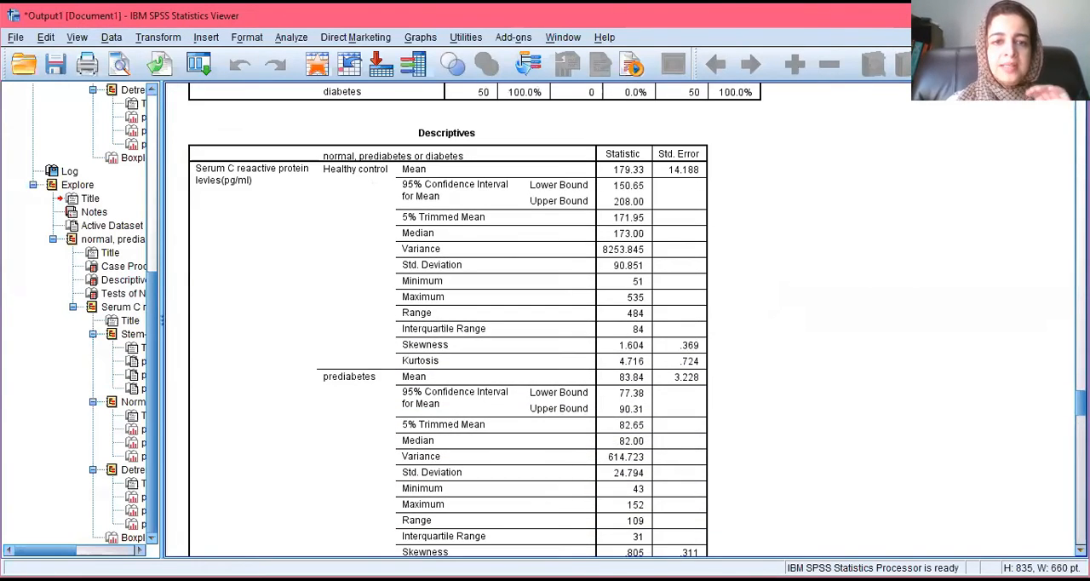
click(571, 239)
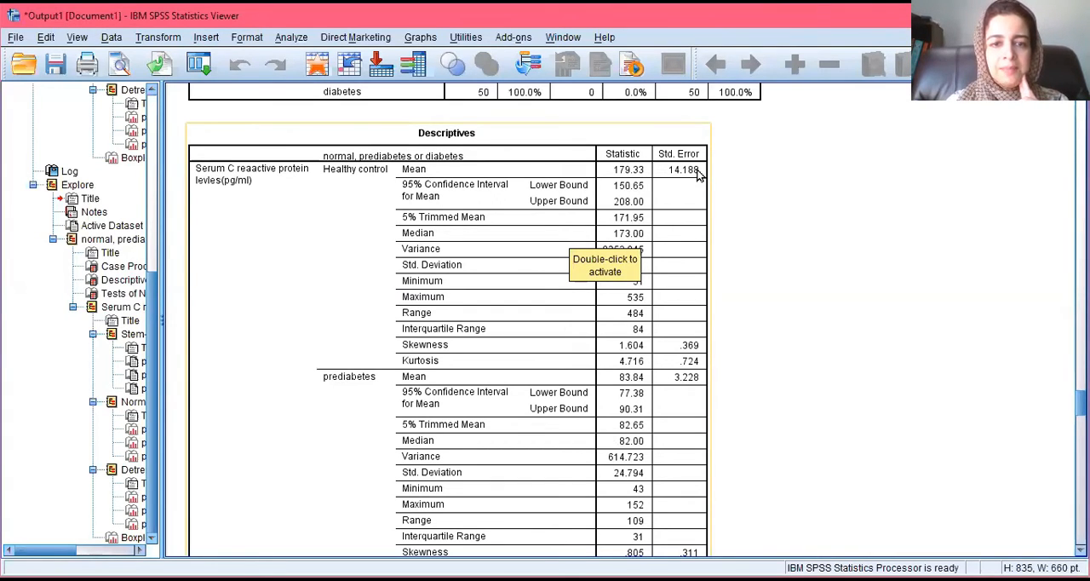
click(571, 327)
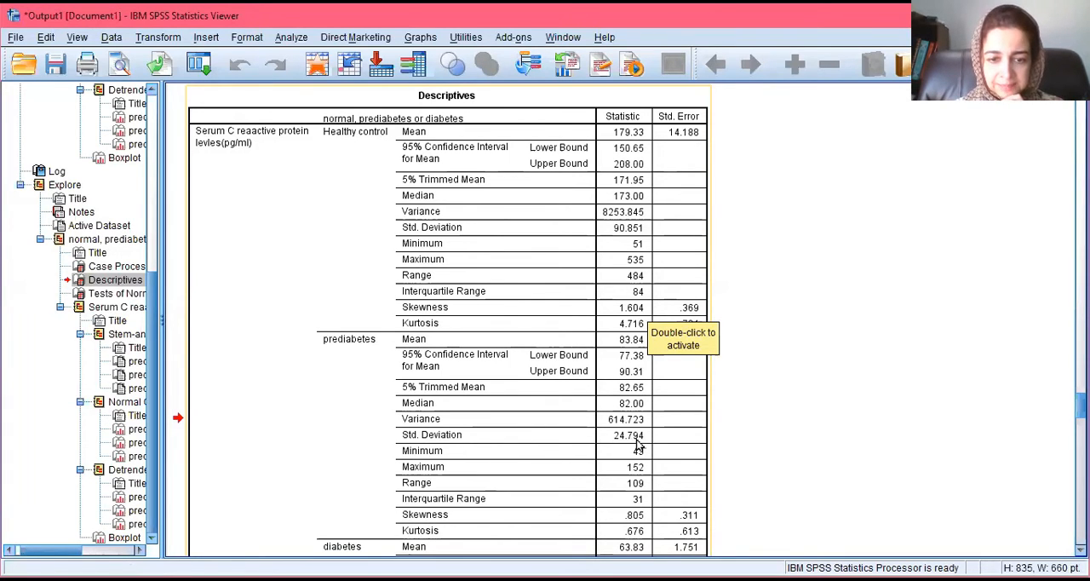
double_click(635, 518)
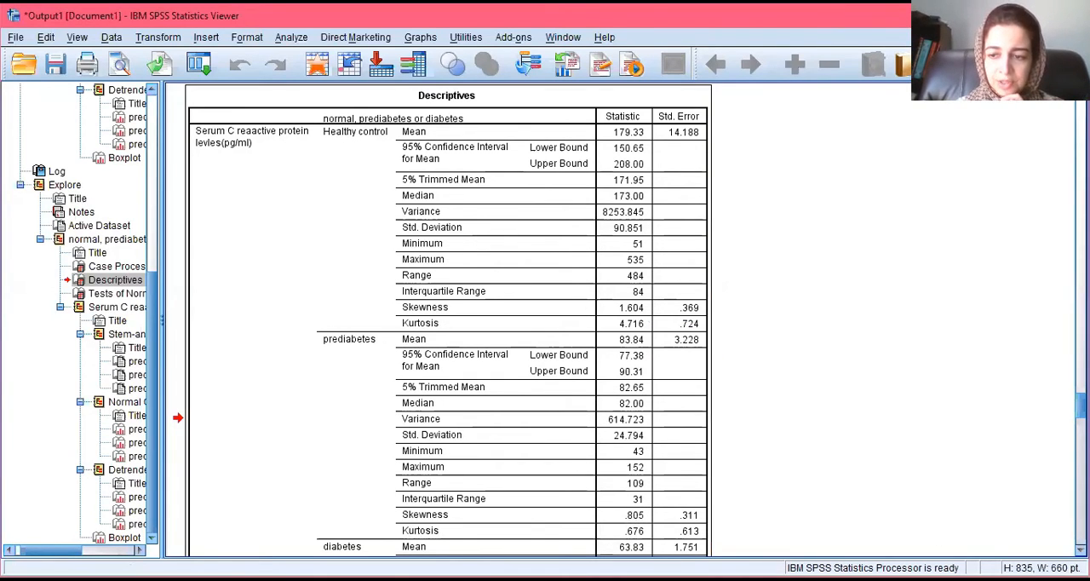
scroll(447, 319, down, 5)
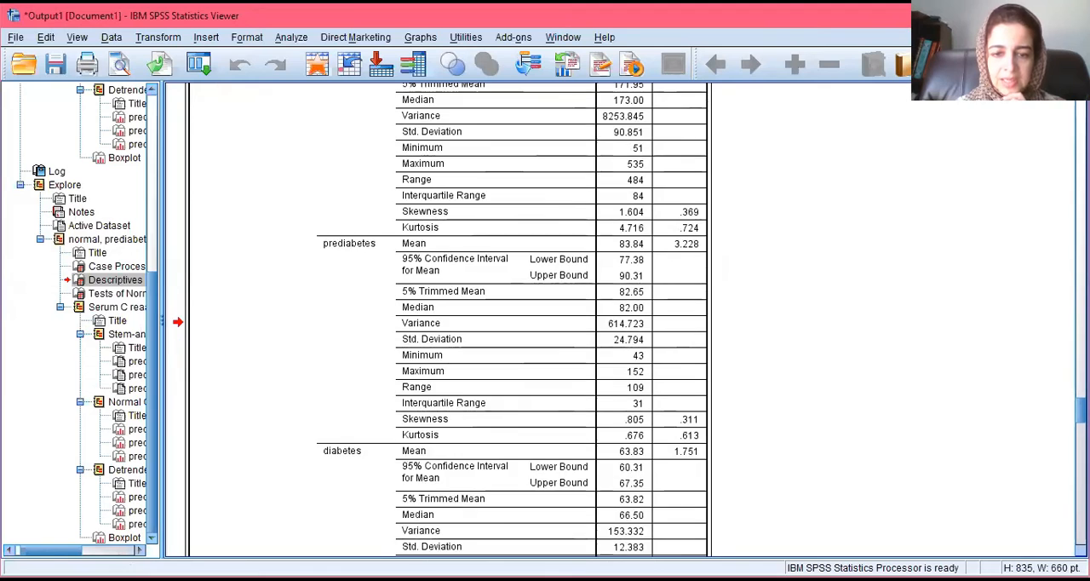
scroll(448, 320, down, 3)
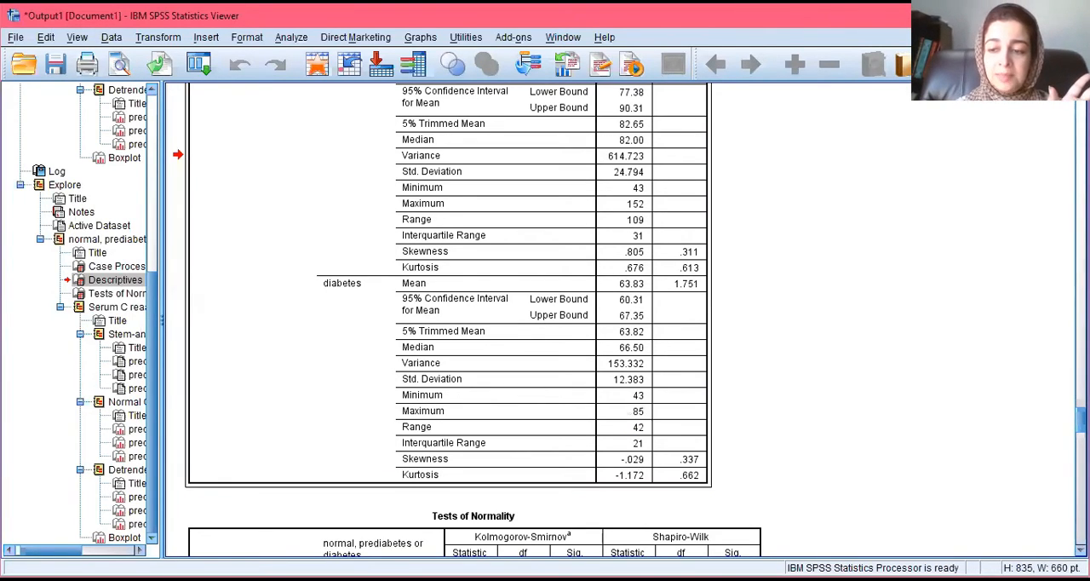
scroll(626, 319, down, 5)
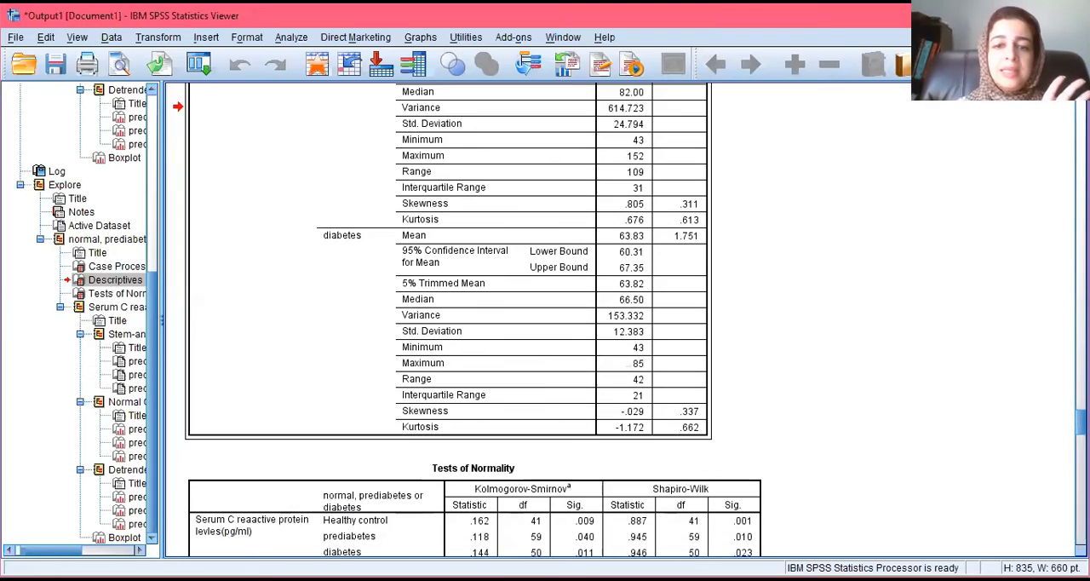
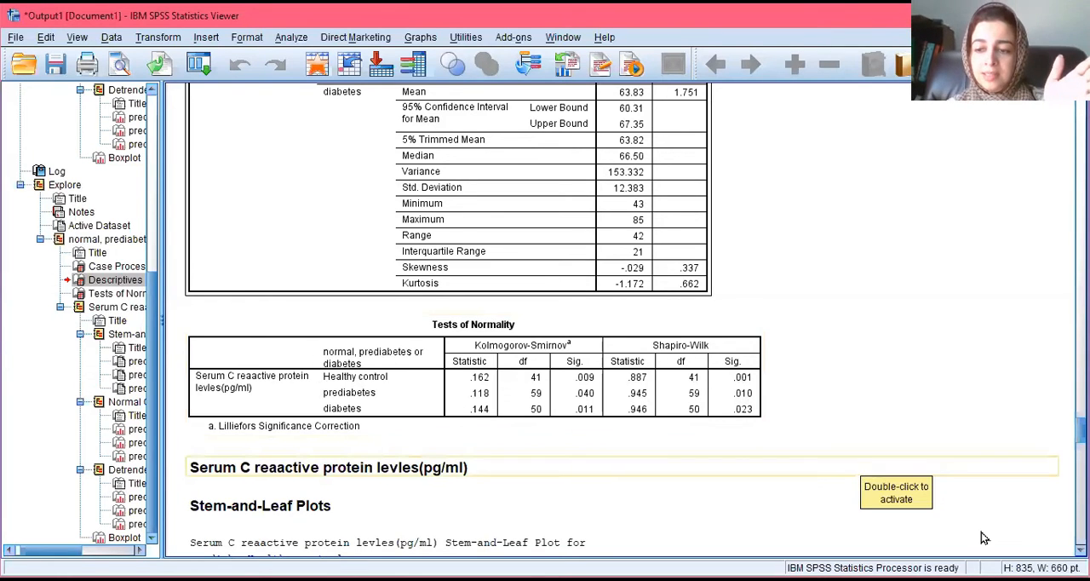
Step: Examine the stem-and-leaf plots and the histograms of serum C-reactive protein for the healthy control, prediabetes and diabetes groups
scroll(631, 318, down, 8)
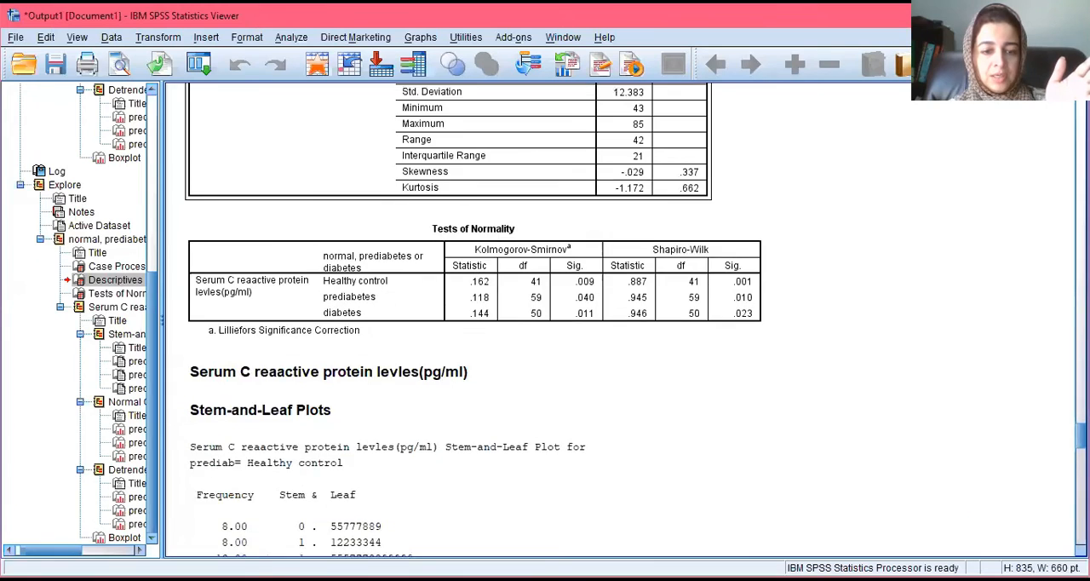
scroll(630, 318, down, 20)
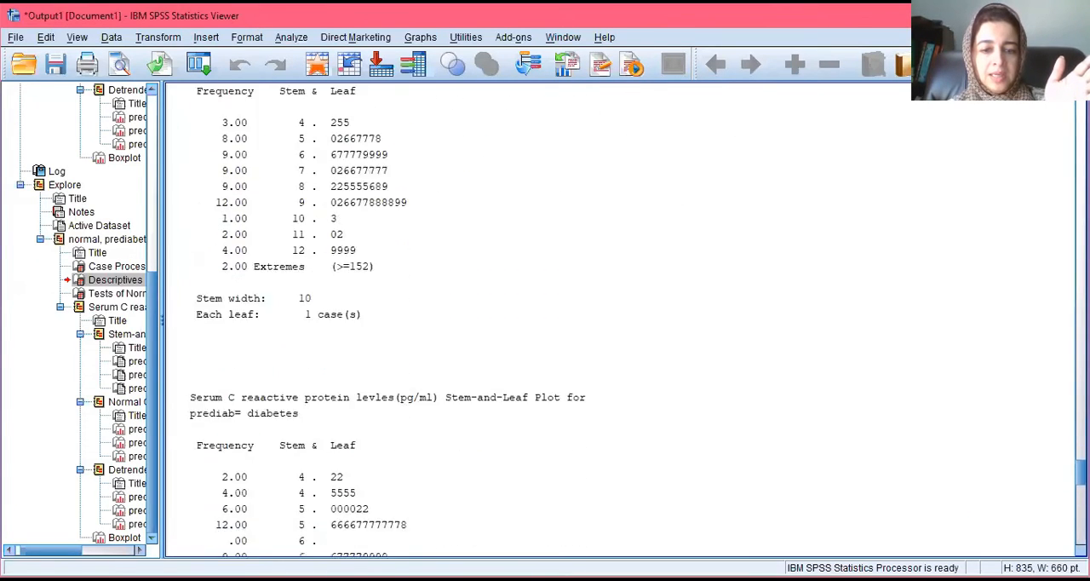
scroll(630, 318, up, 6)
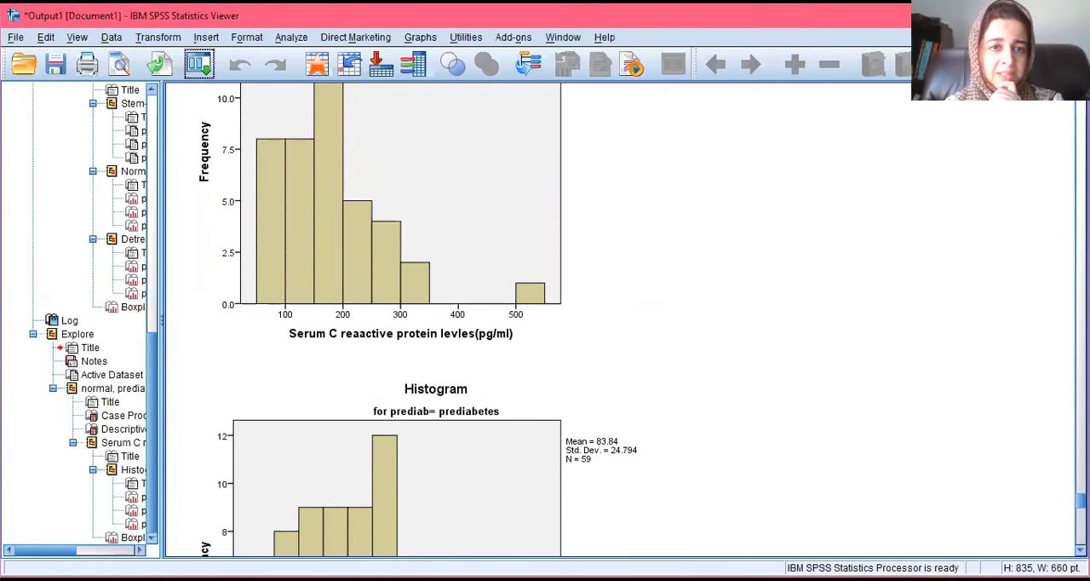
click(494, 270)
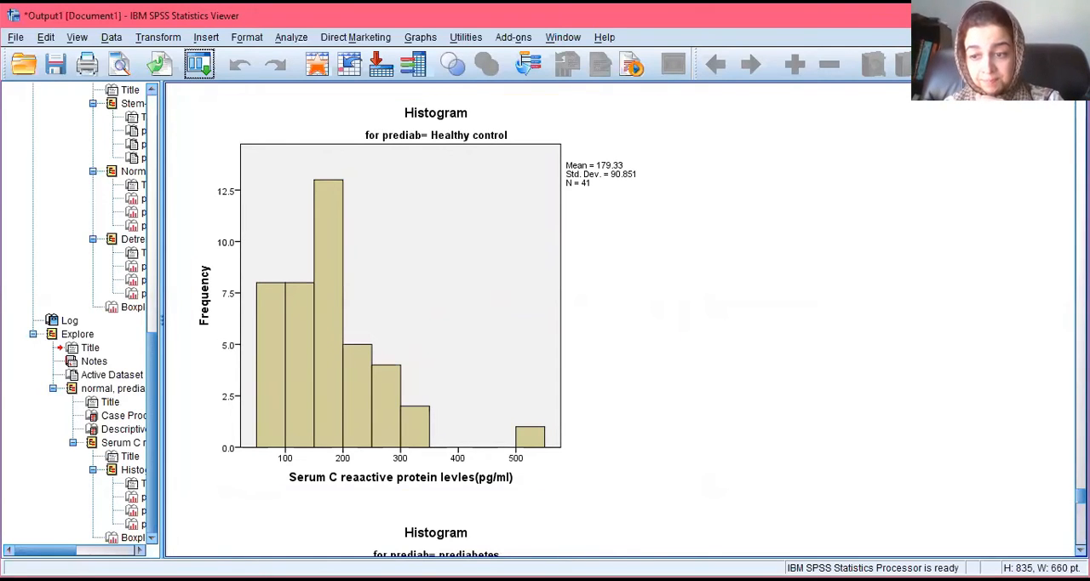
scroll(637, 319, down, 3)
scroll(637, 319, down, 7)
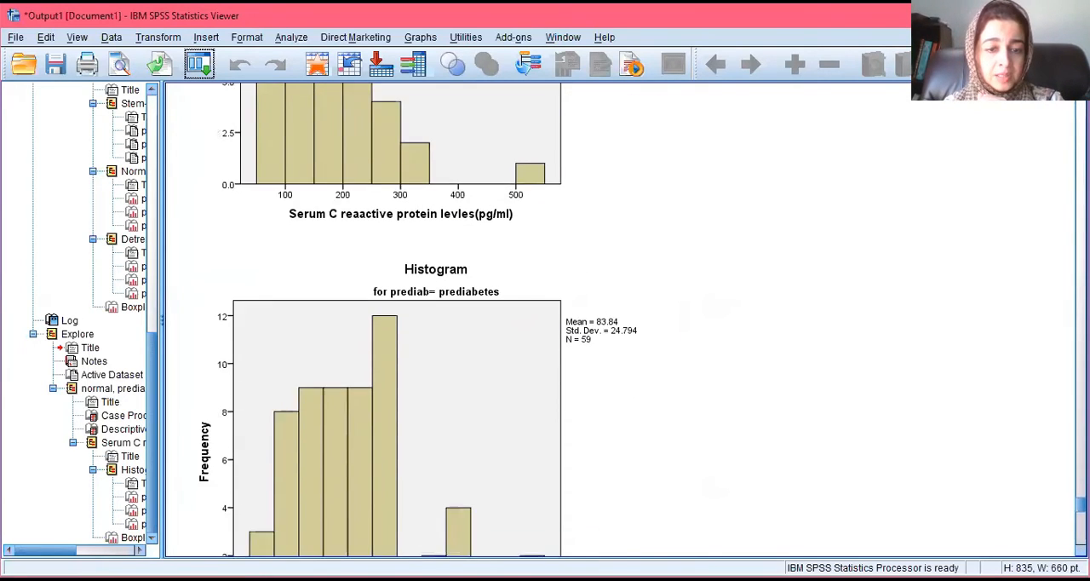
scroll(742, 428, down, 1)
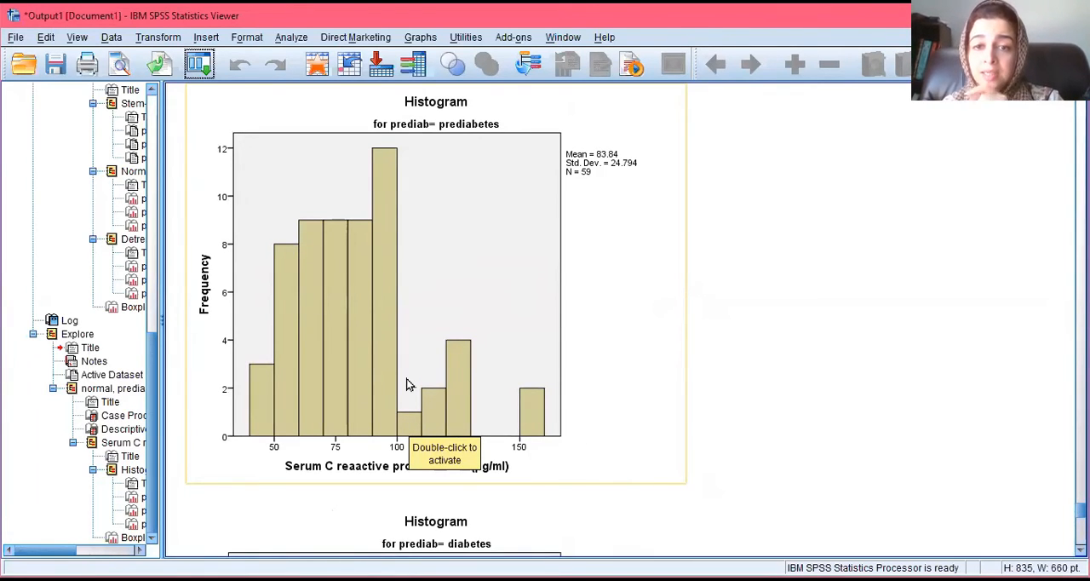
scroll(1046, 523, down, 10)
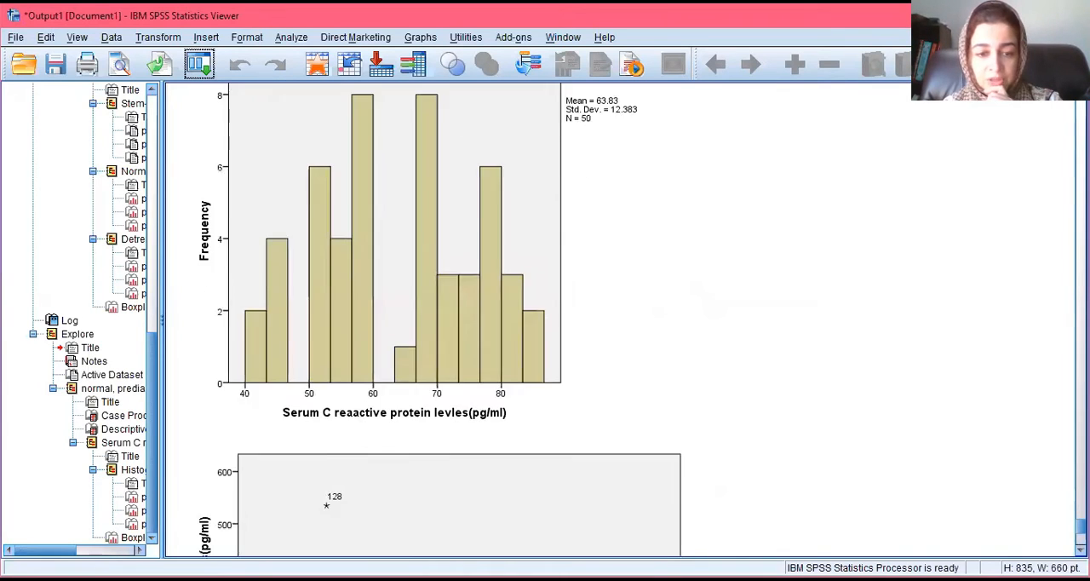
scroll(621, 319, down, 8)
scroll(622, 320, up, 15)
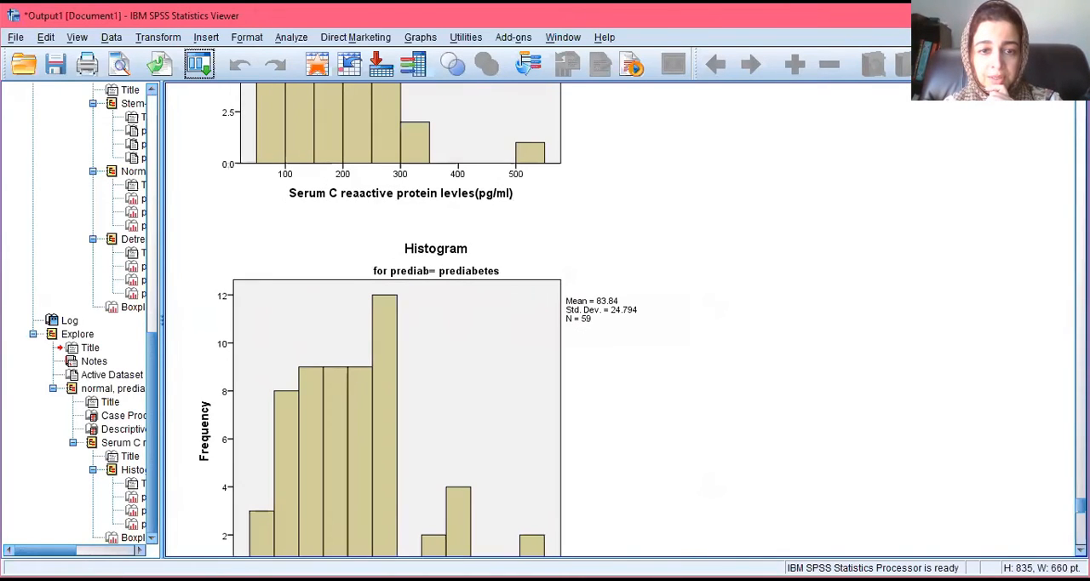
scroll(418, 319, down, 4)
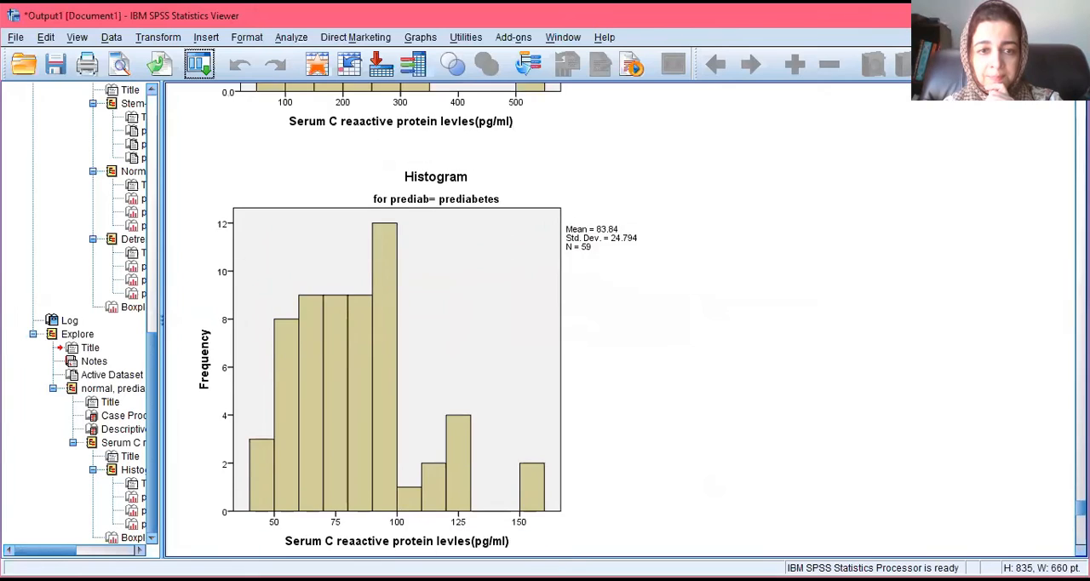
scroll(418, 320, down, 7)
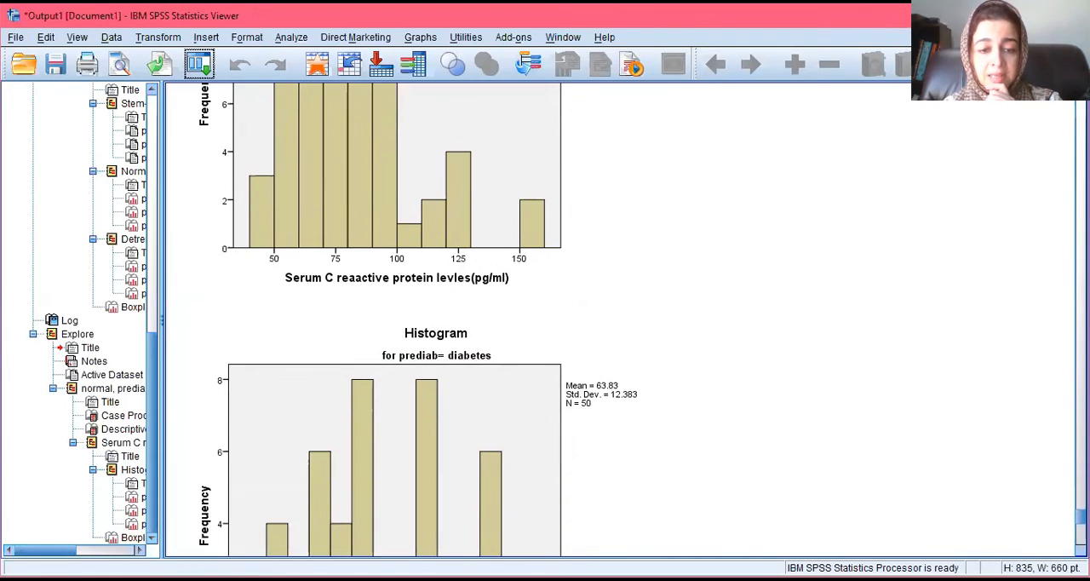
scroll(418, 319, down, 2)
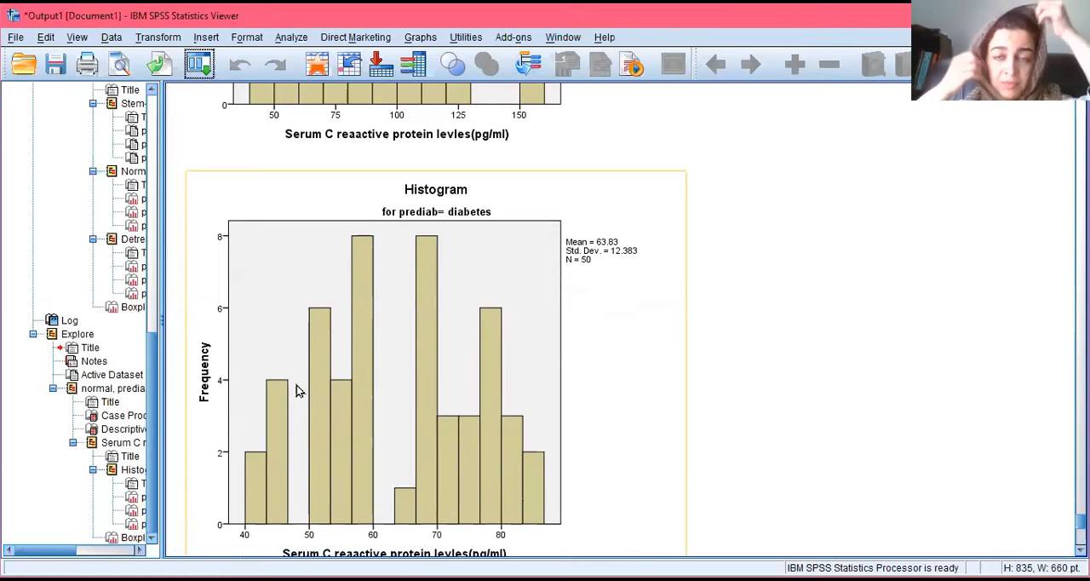
click(771, 372)
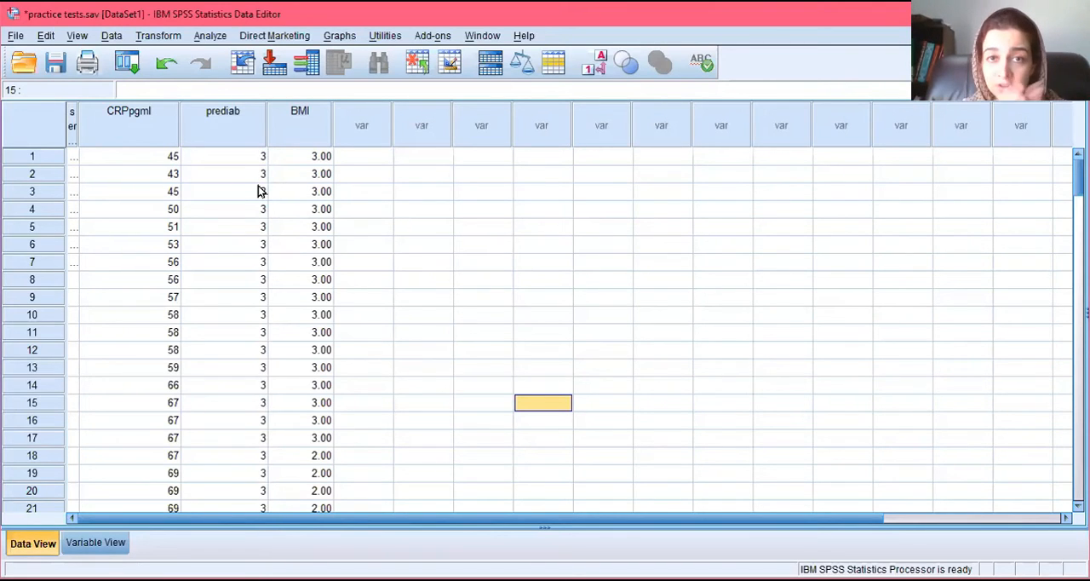
click(210, 38)
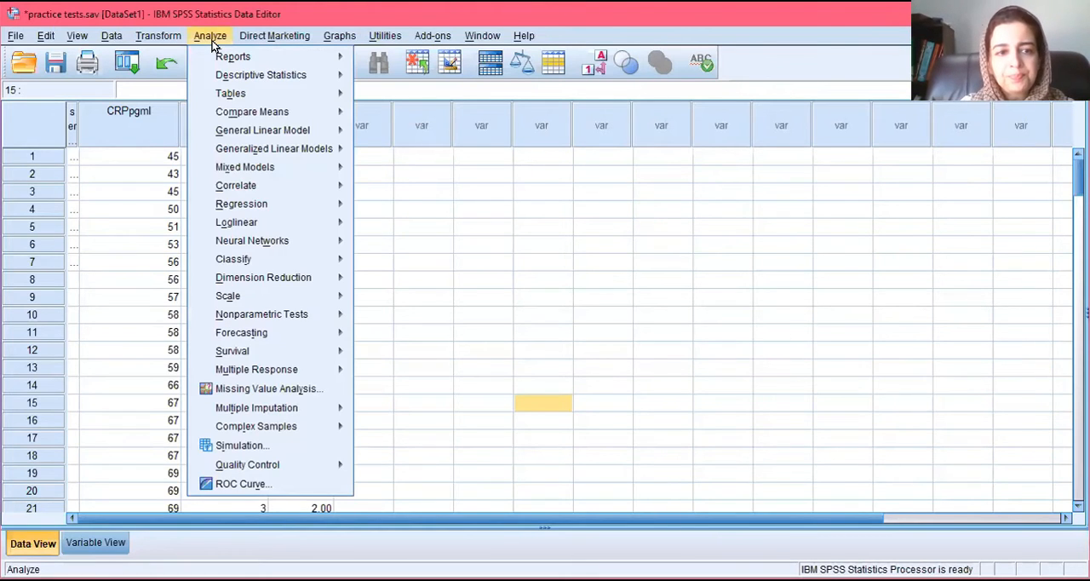
mouse_move(238, 120)
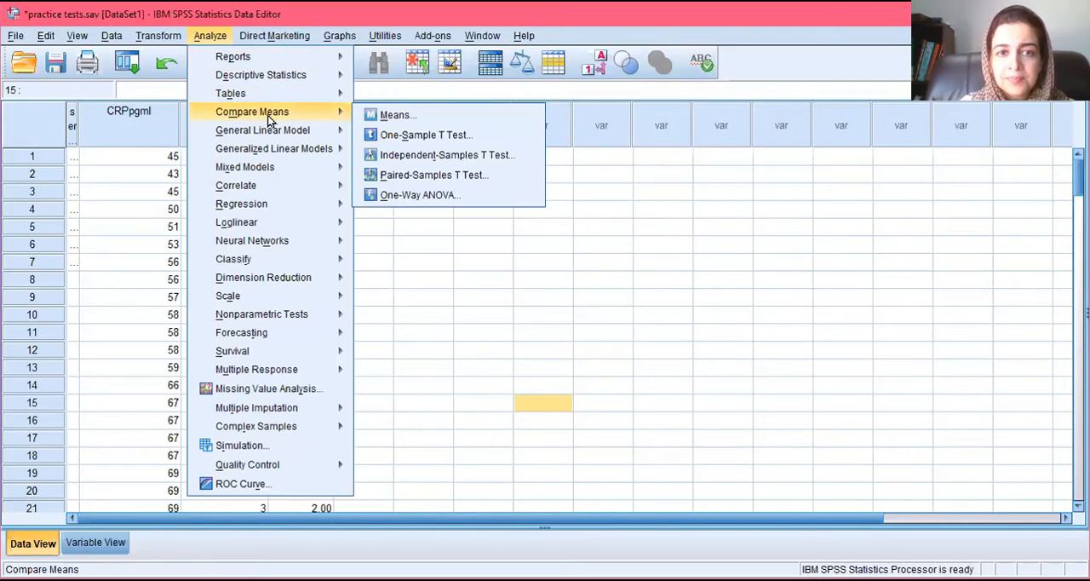
click(431, 115)
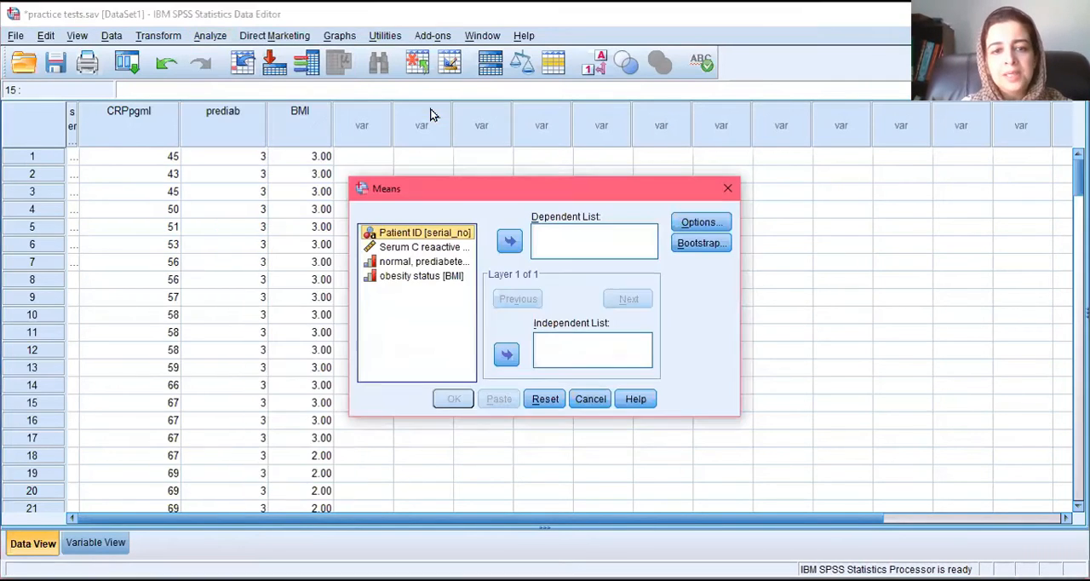
click(728, 188)
Step: Set up an Independent-Samples T Test with serum C-reactive protein as test variable and prediab as grouping variable
click(209, 35)
mouse_move(255, 112)
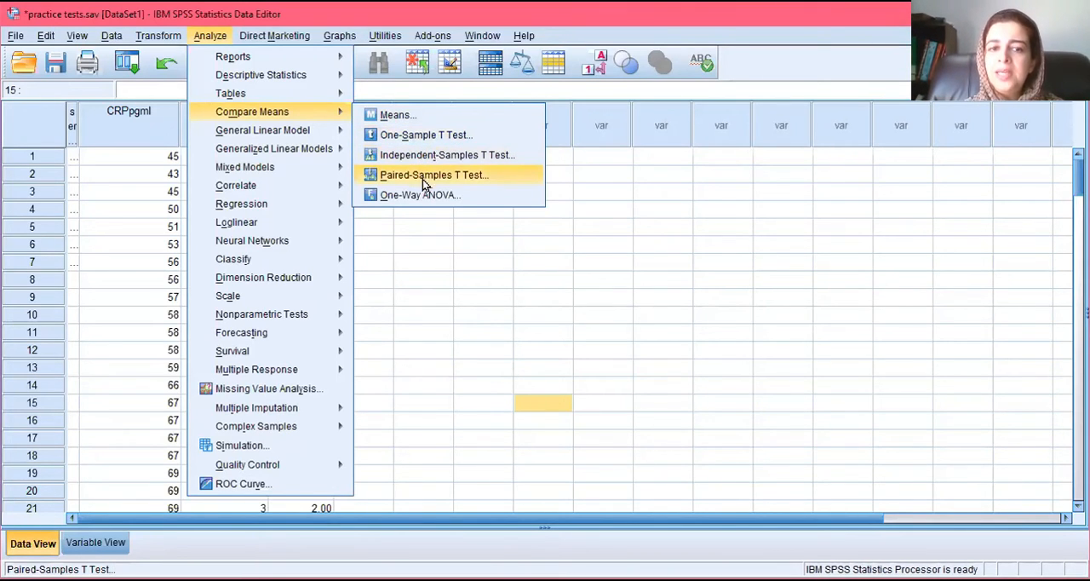
click(463, 161)
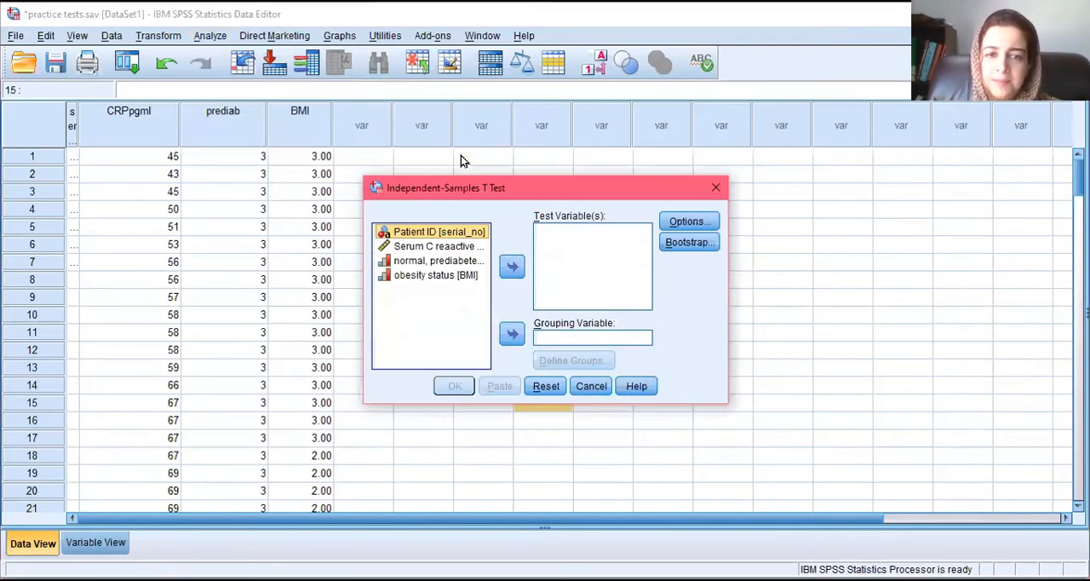
click(436, 246)
click(511, 267)
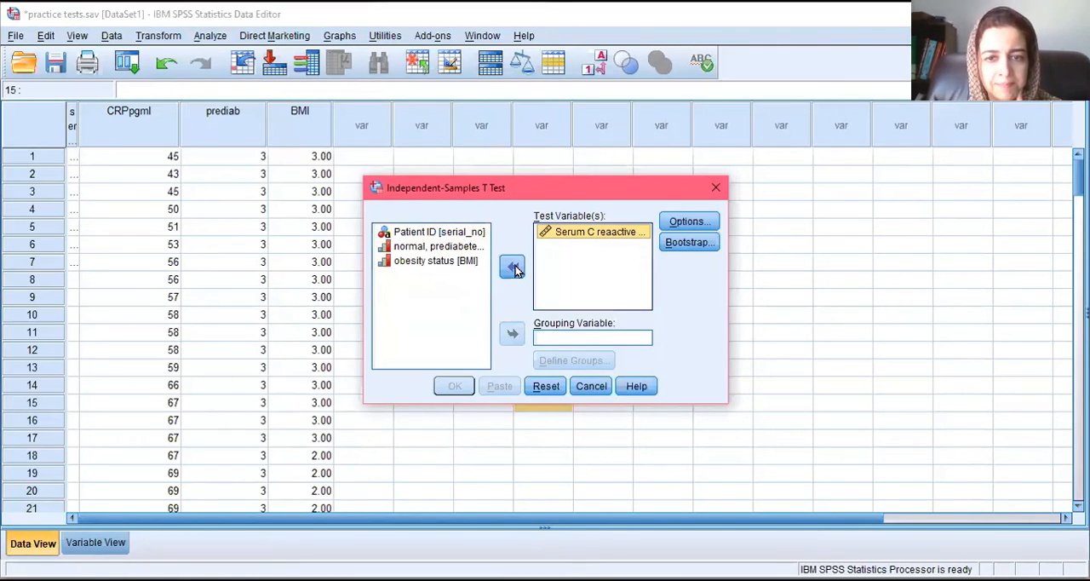
click(448, 253)
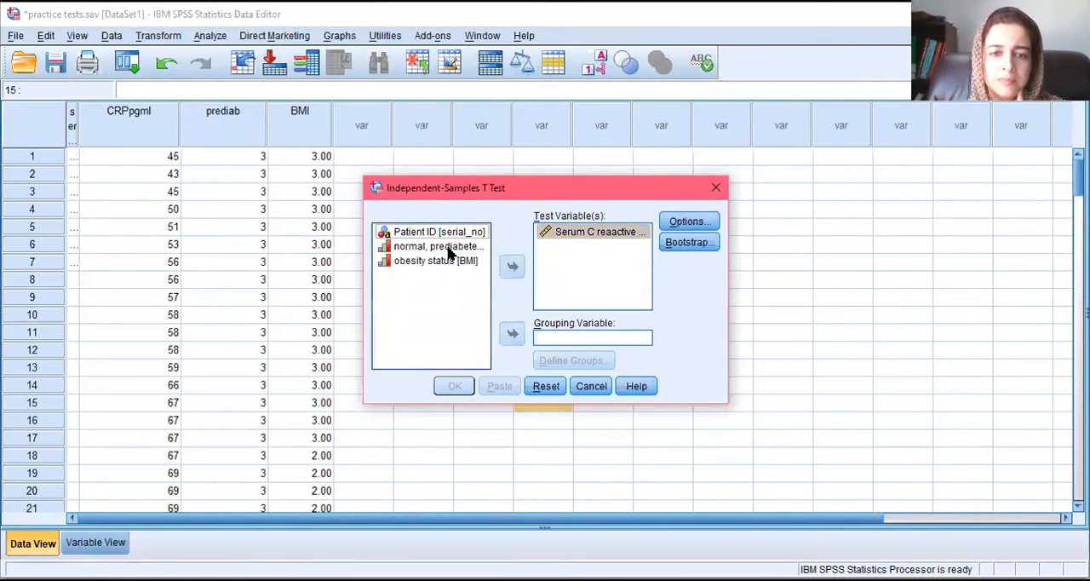
click(449, 249)
click(511, 335)
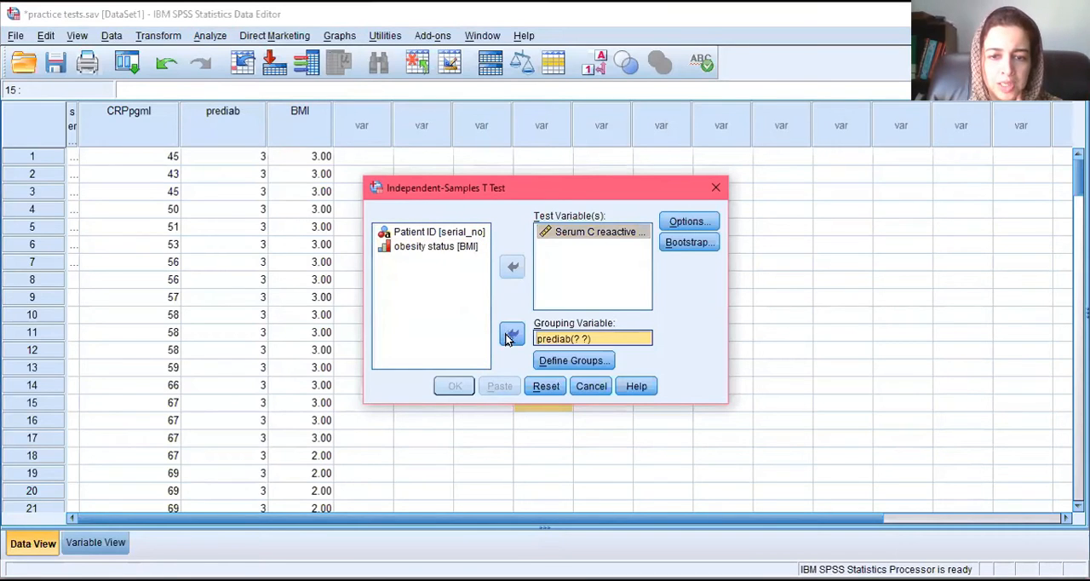
Step: Define the t test's comparison groups by specified values, with 1 for Group 1 and 2 for Group 2
click(554, 361)
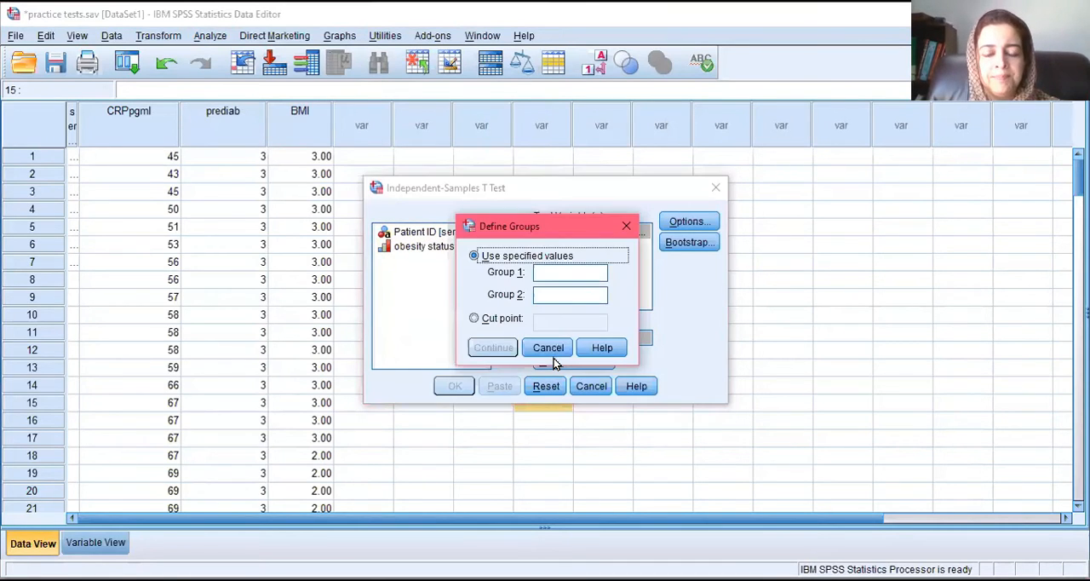
text(1)
click(542, 296)
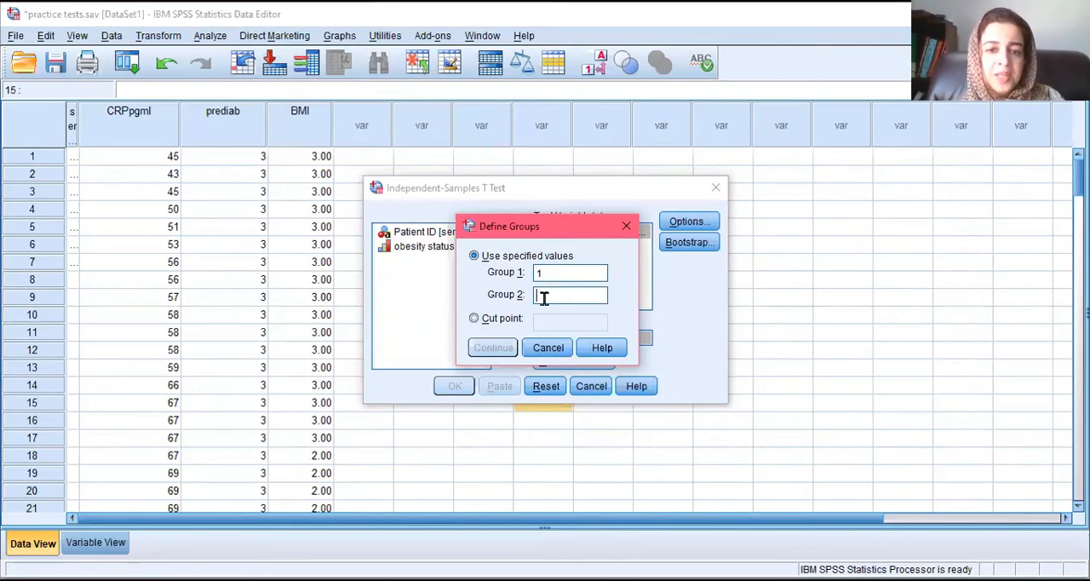
text(2)
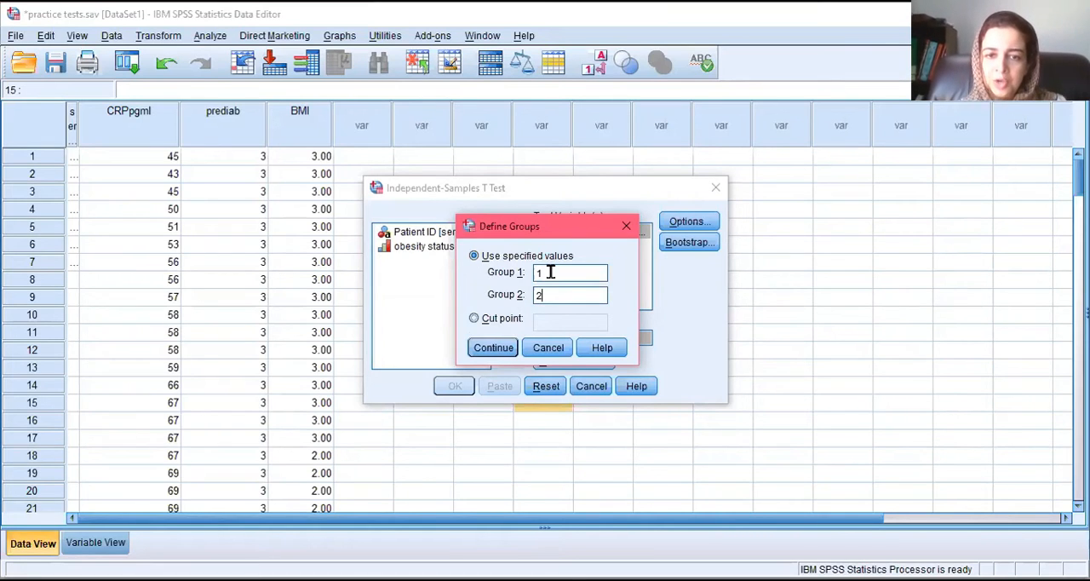
click(498, 349)
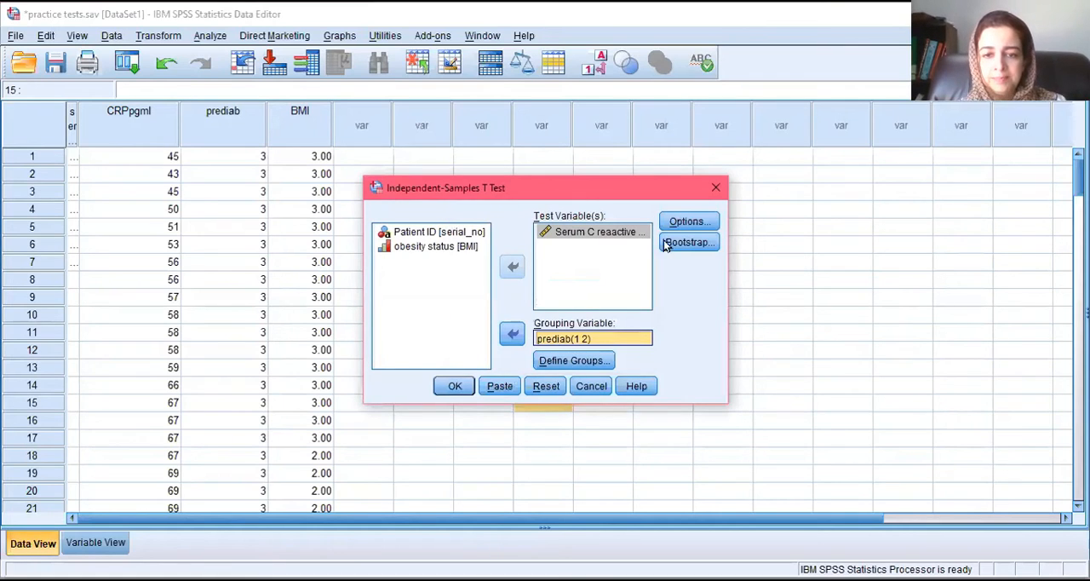
Step: Accept the 95% confidence interval with cases excluded analysis by analysis, and run the independent-samples t test
click(690, 222)
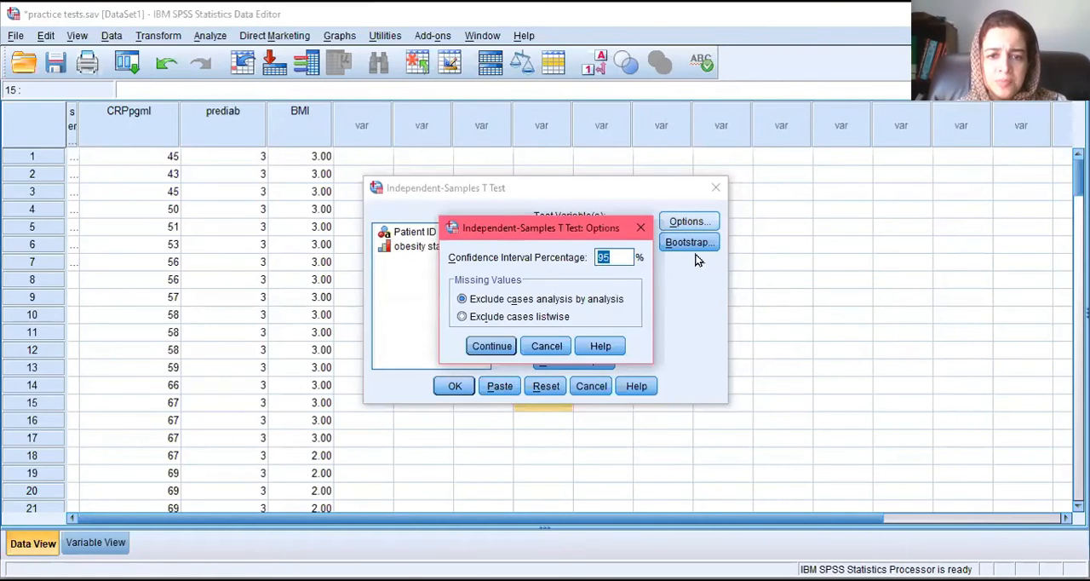
click(490, 345)
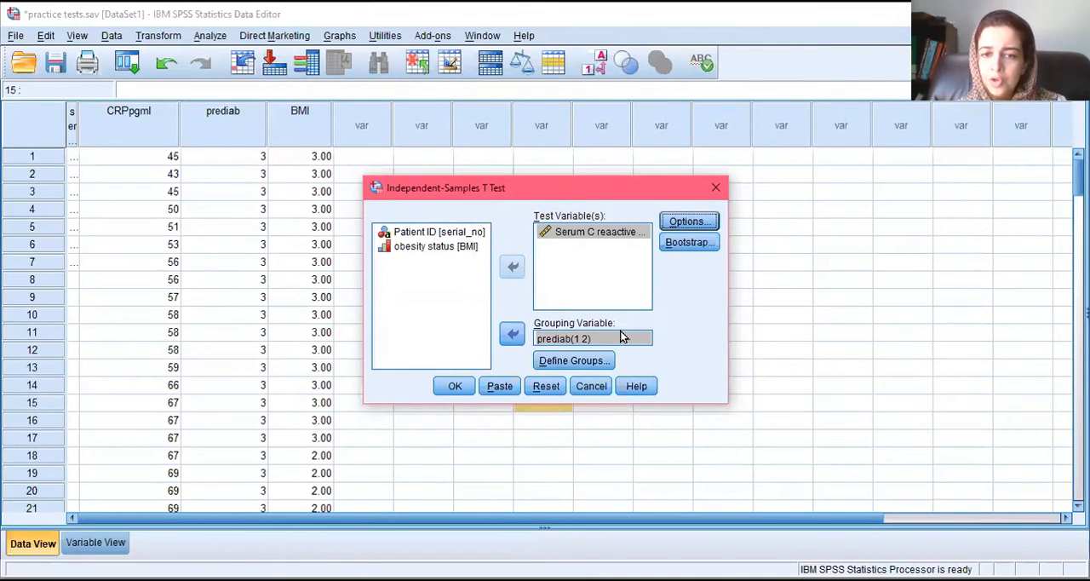
click(451, 386)
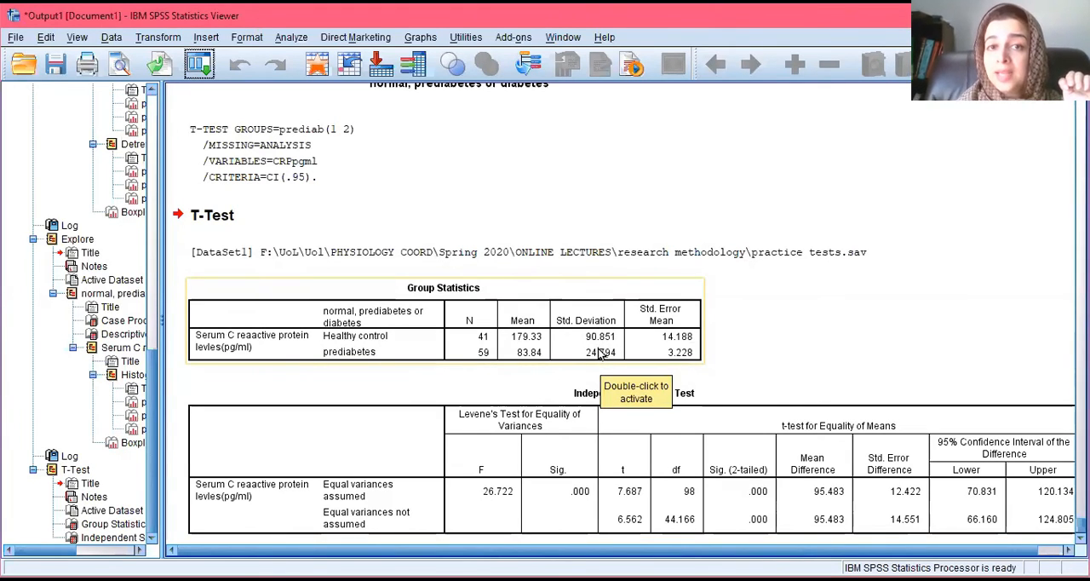
click(577, 438)
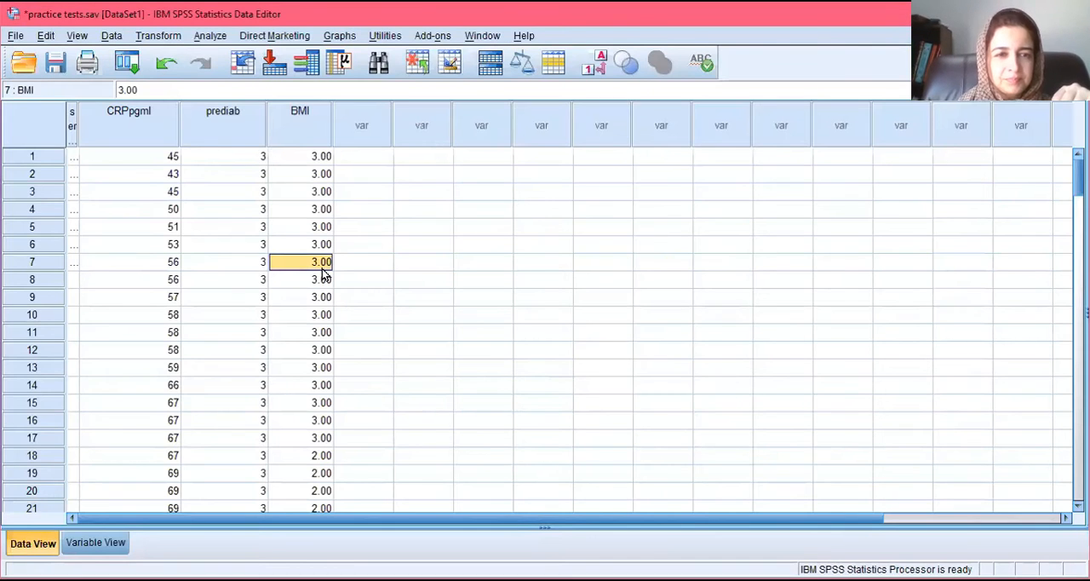
Step: Delete cases 1 to 50, the rows with prediab value 3, from the data sheet
click(260, 162)
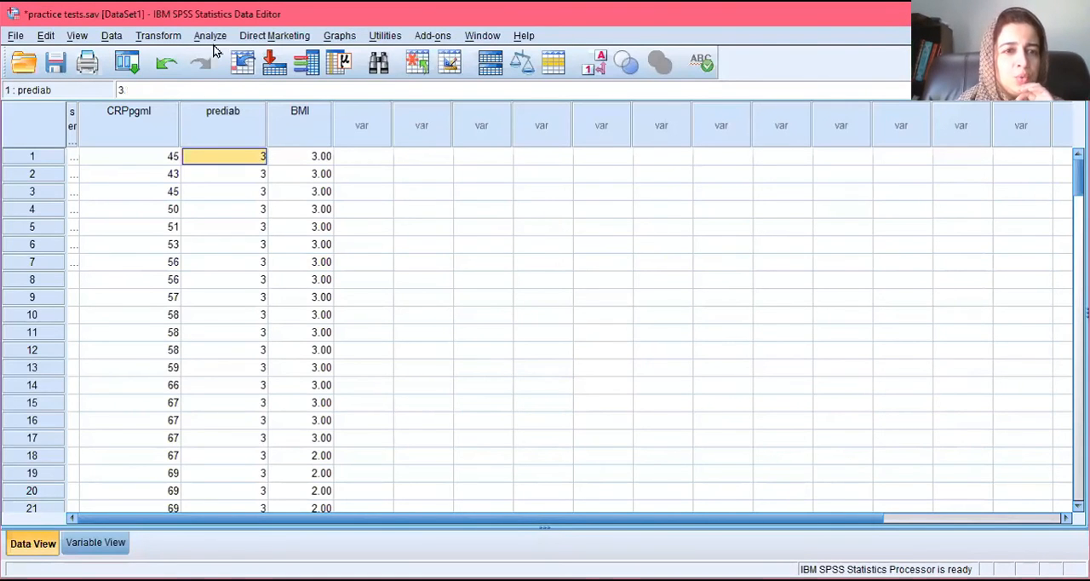
right_click(252, 107)
click(28, 158)
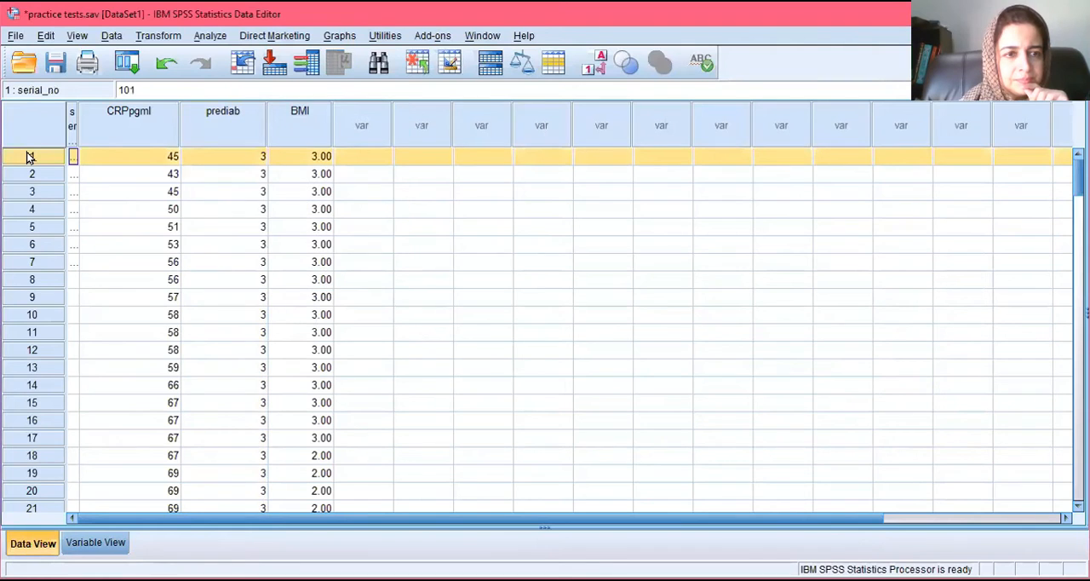
key(shift+Down)
key(shift+Down)
key(shift+Down)
key(shift+Down)
key(shift+Down)
key(shift+Down)
key(shift+Down)
key(shift+Down)
key(shift+Down)
key(shift+Down)
key(shift+Down)
key(shift+Down)
key(shift+Down)
key(shift+Down)
key(shift+Down)
key(shift+Down)
key(shift+Down)
key(shift+Down)
key(shift+Down)
key(shift+Down)
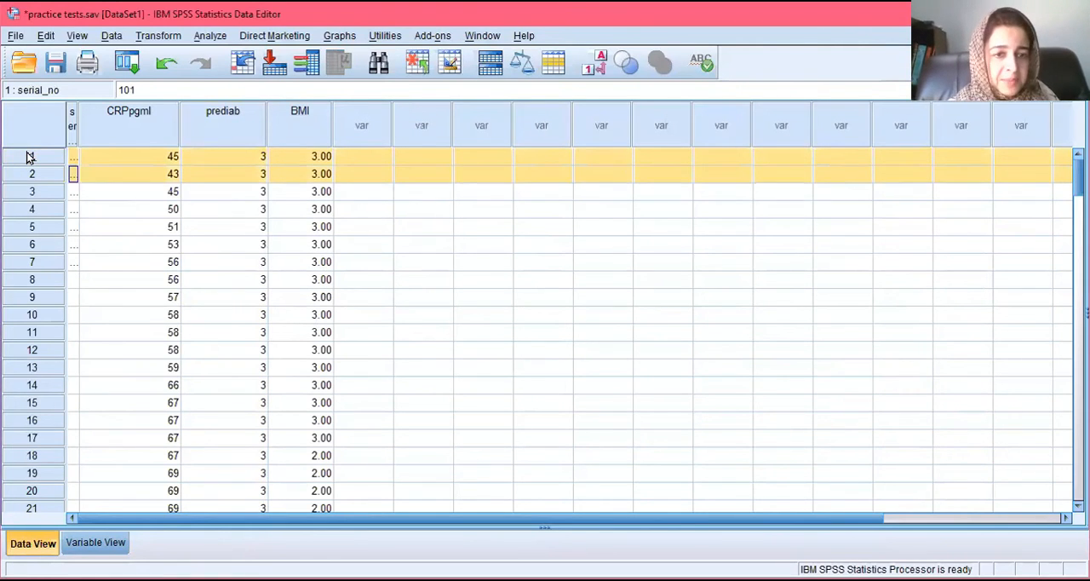
key(shift+Down)
key(shift+Down)
key(shift+Down)
key(shift+Down)
key(shift+Down)
key(shift+Down)
key(shift+Down)
key(shift+Down)
key(shift+Down)
key(shift+Down)
key(shift+Down)
key(shift+Down)
key(shift+Down)
key(shift+Down)
key(shift+Down)
key(shift+Down)
key(shift+Down)
key(shift+Down)
key(shift+Down)
key(shift+Down)
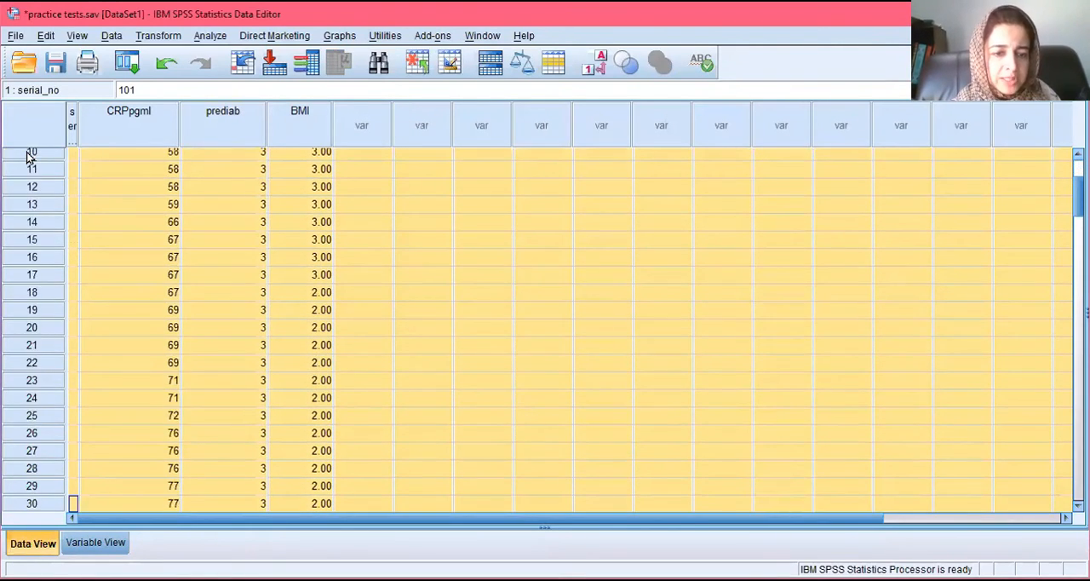
key(shift+Down)
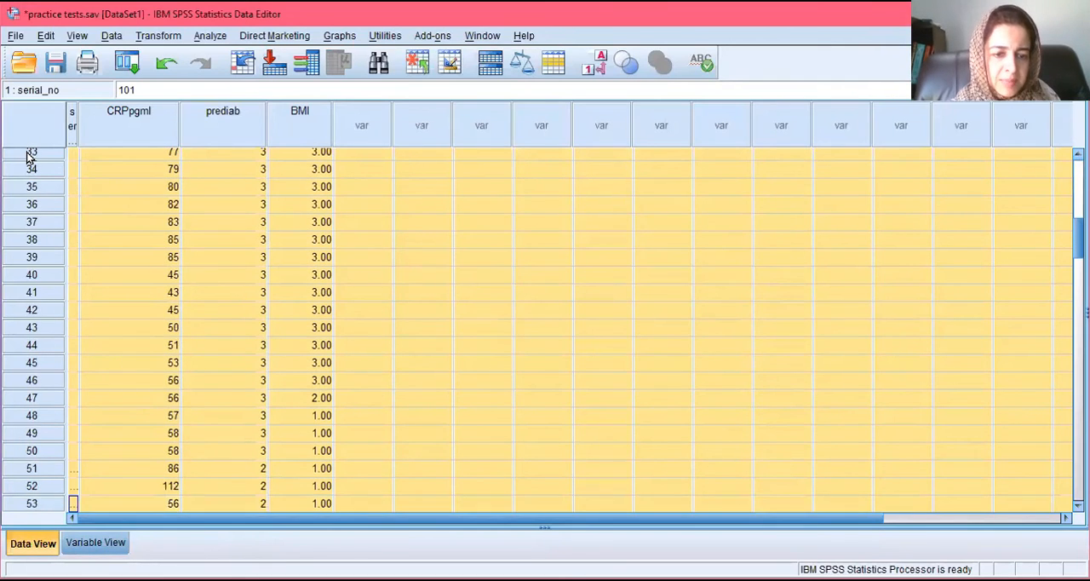
key(shift+Up)
key(shift+Up)
key(shift+Up)
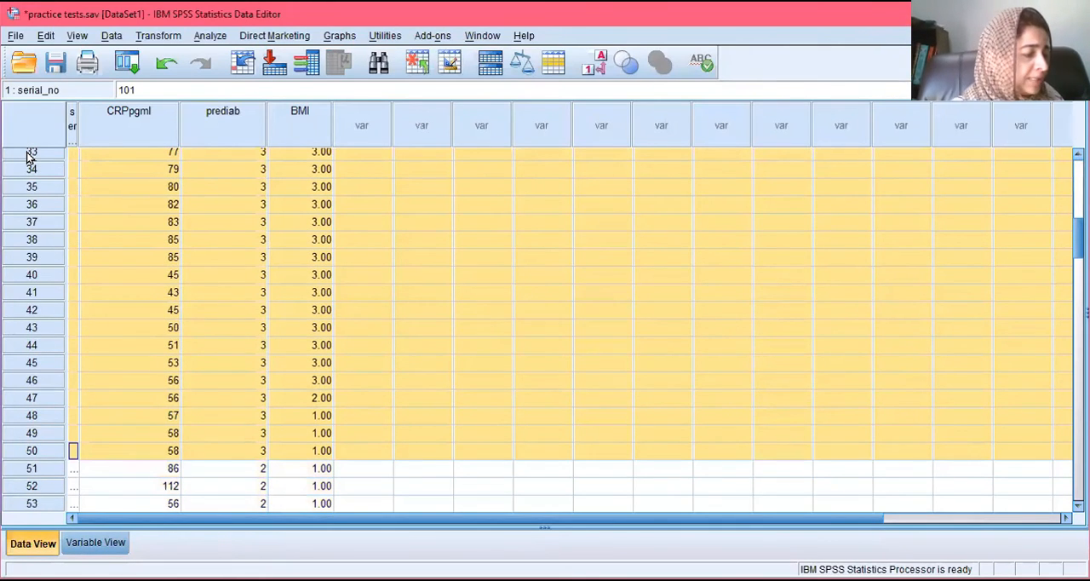
key(Delete)
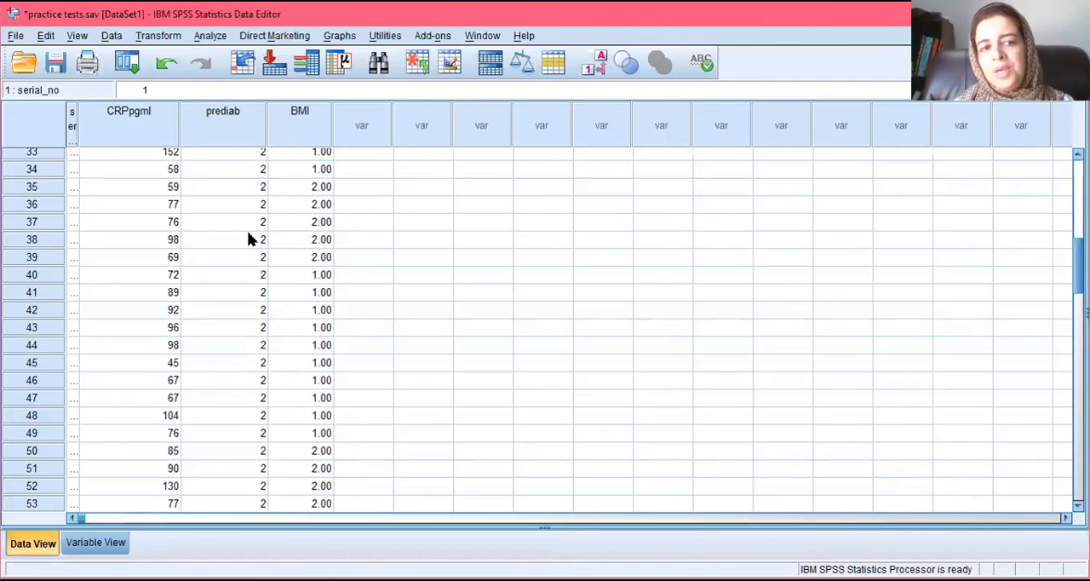
Step: Start a nonparametric test for independent samples with the objective of automatically comparing distributions across groups
click(211, 36)
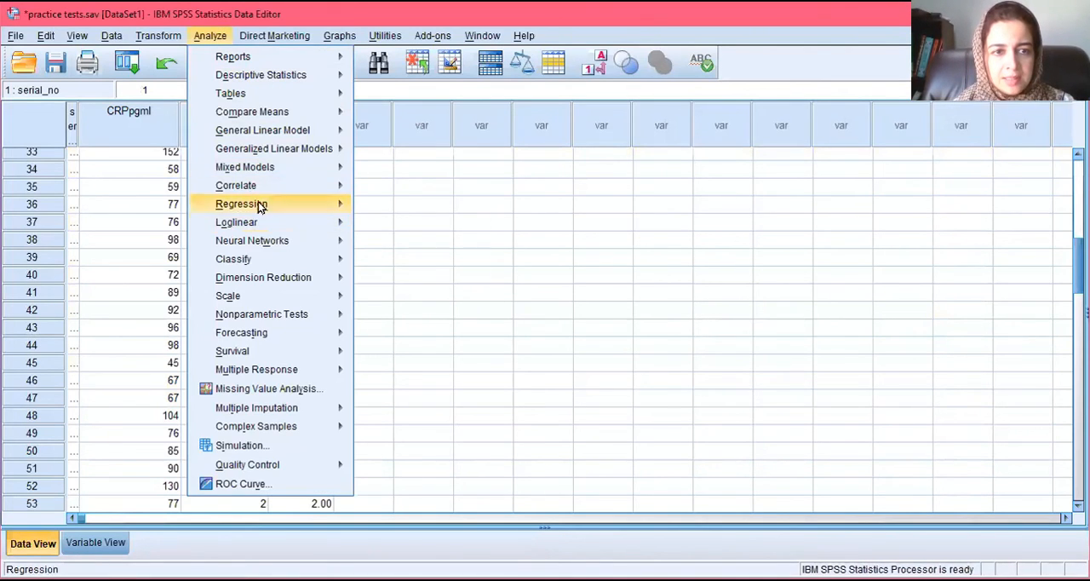
mouse_move(279, 356)
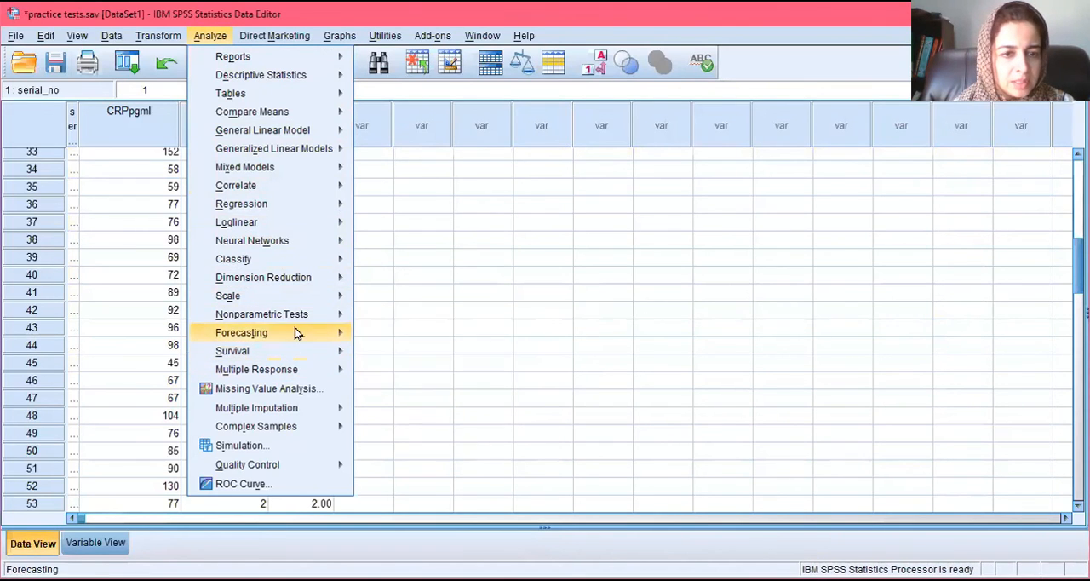
mouse_move(314, 314)
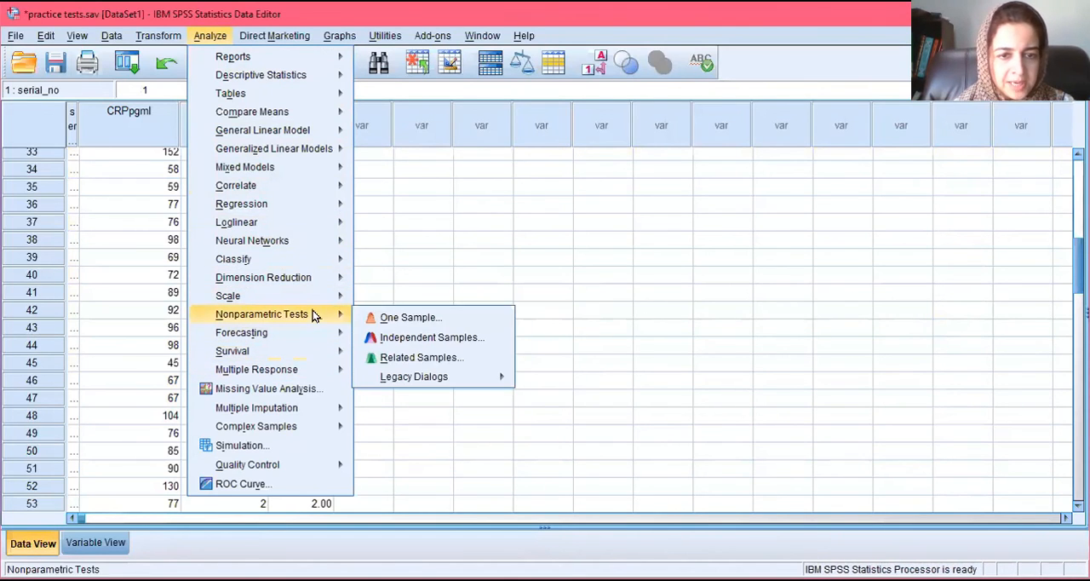
click(414, 340)
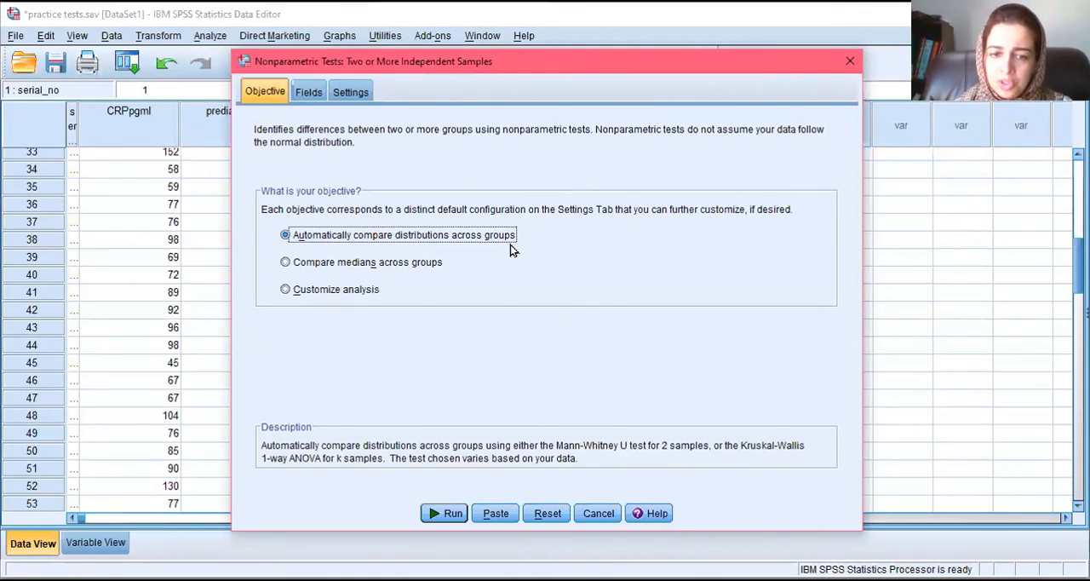
click(442, 512)
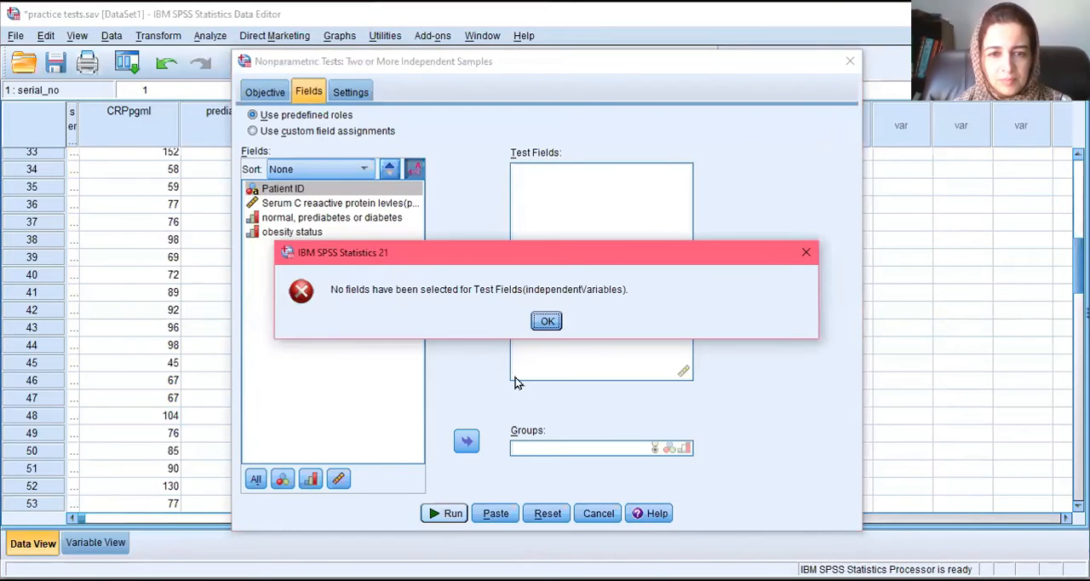
click(542, 320)
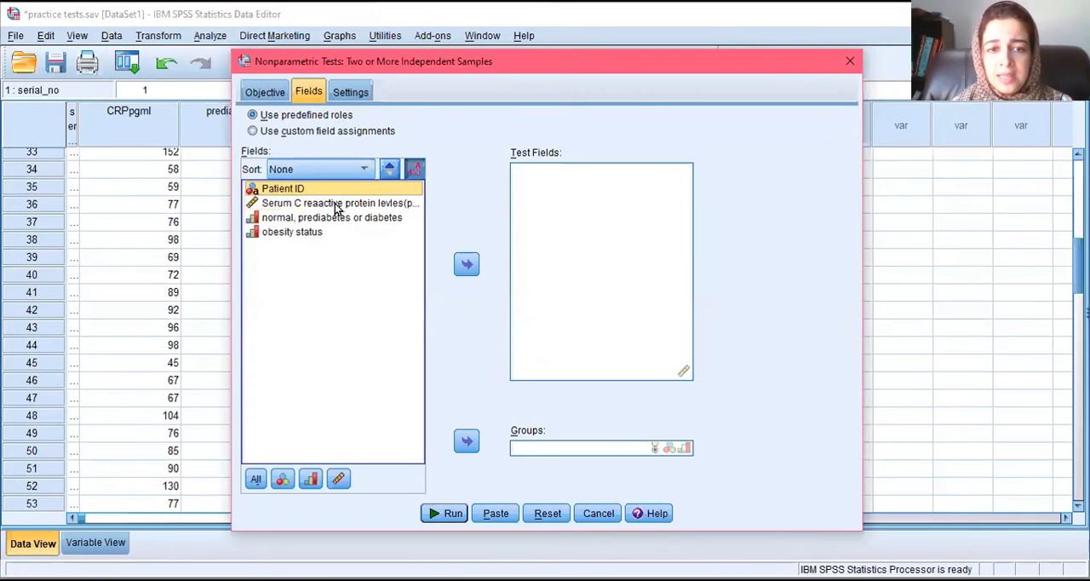
Step: Assign serum C-reactive protein as the test field and normal, prediabetes or diabetes as the groups, and run the nonparametric test
click(336, 207)
click(466, 265)
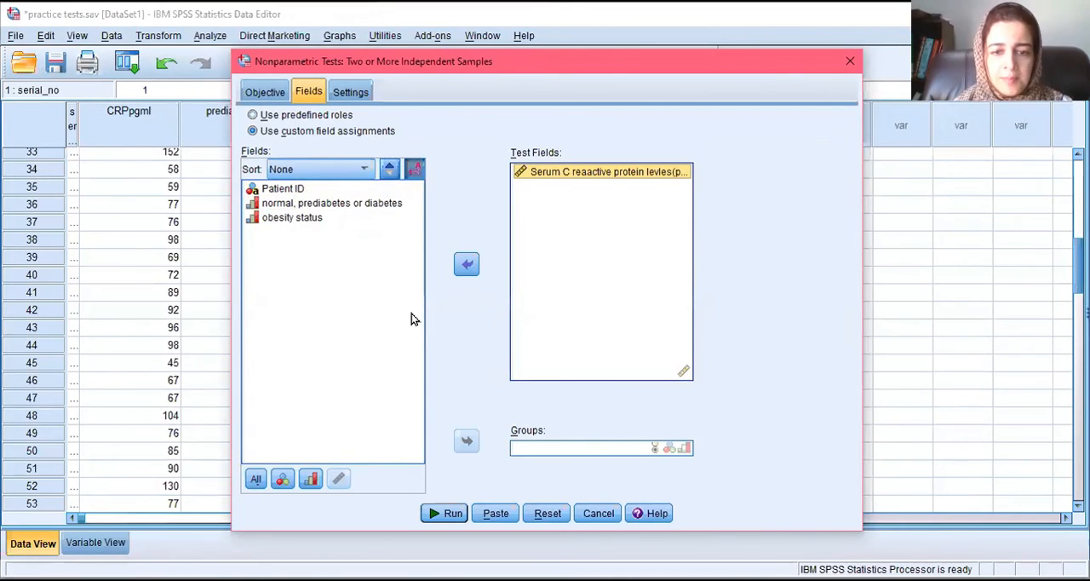
click(340, 209)
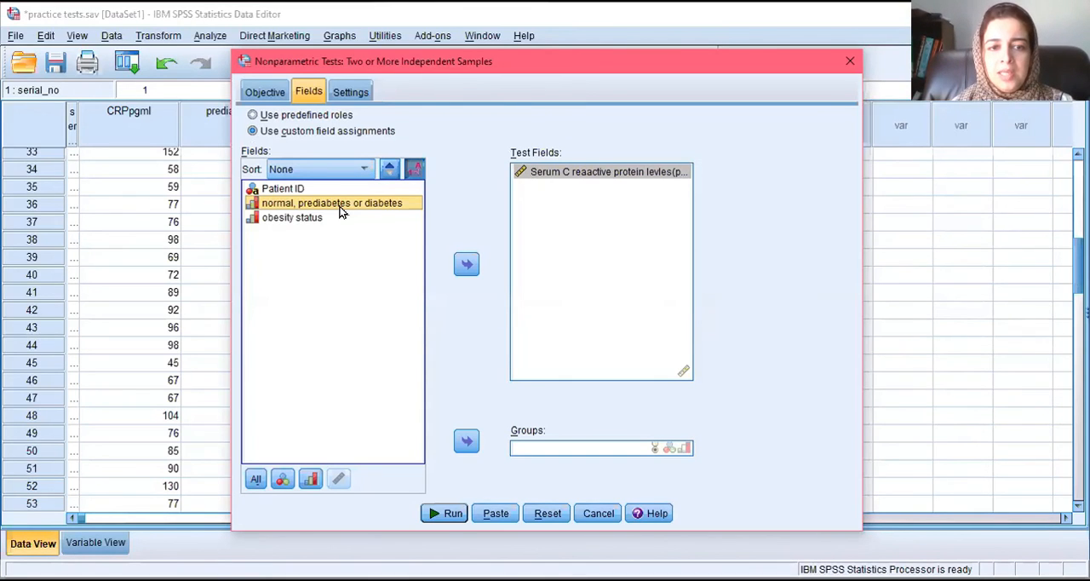
click(465, 441)
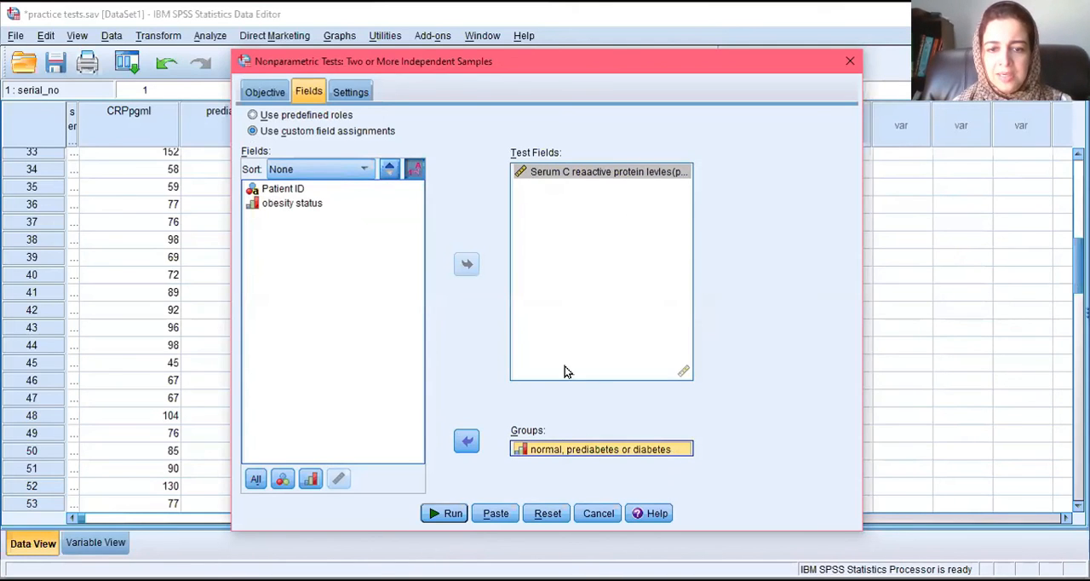
click(445, 513)
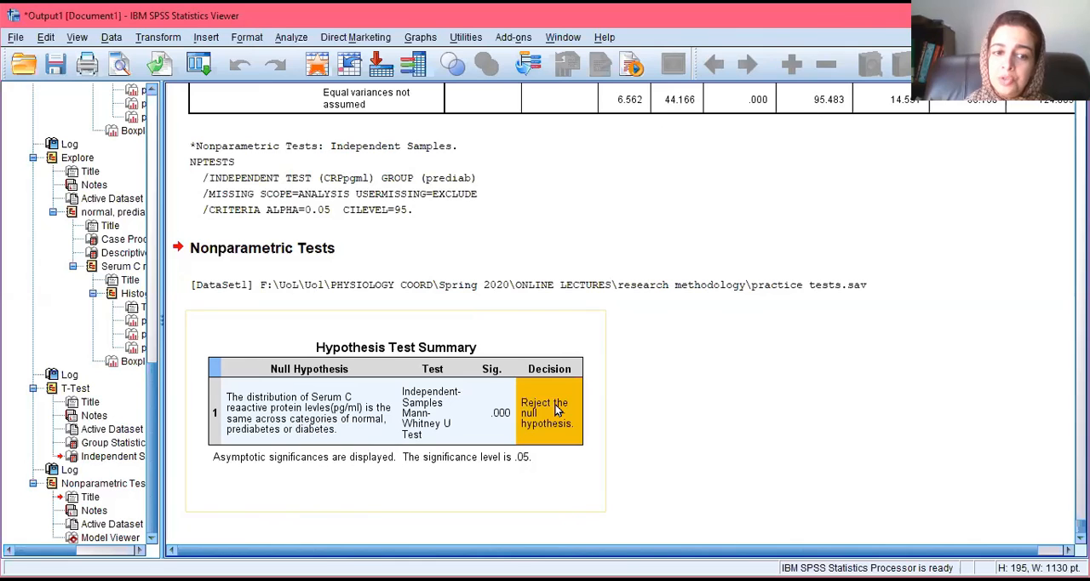
Step: Return to the data sheet and undo the deletion of the cases with prediab value 3
key(alt+Tab)
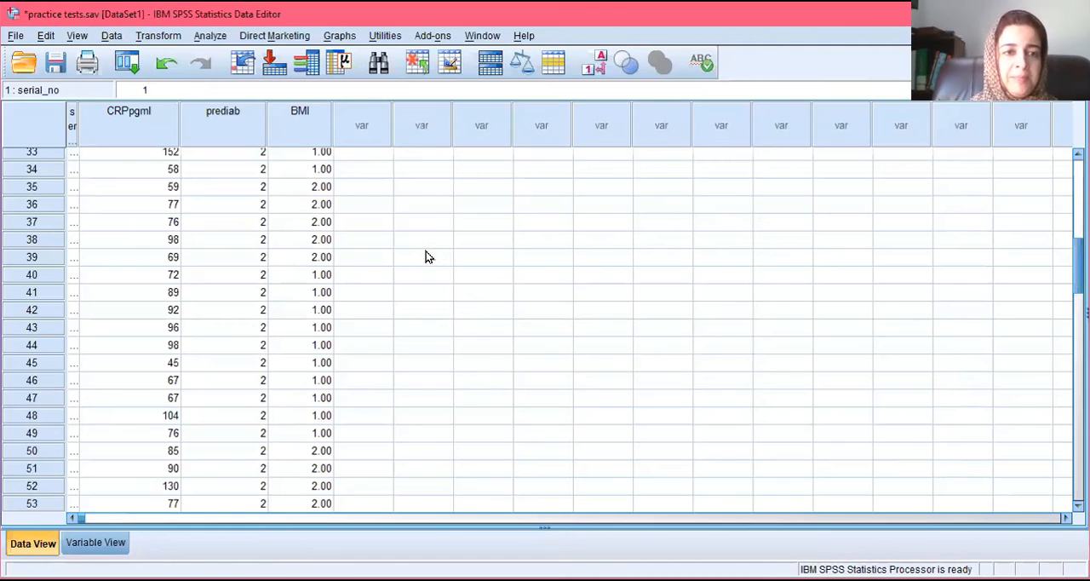
key(ctrl+z)
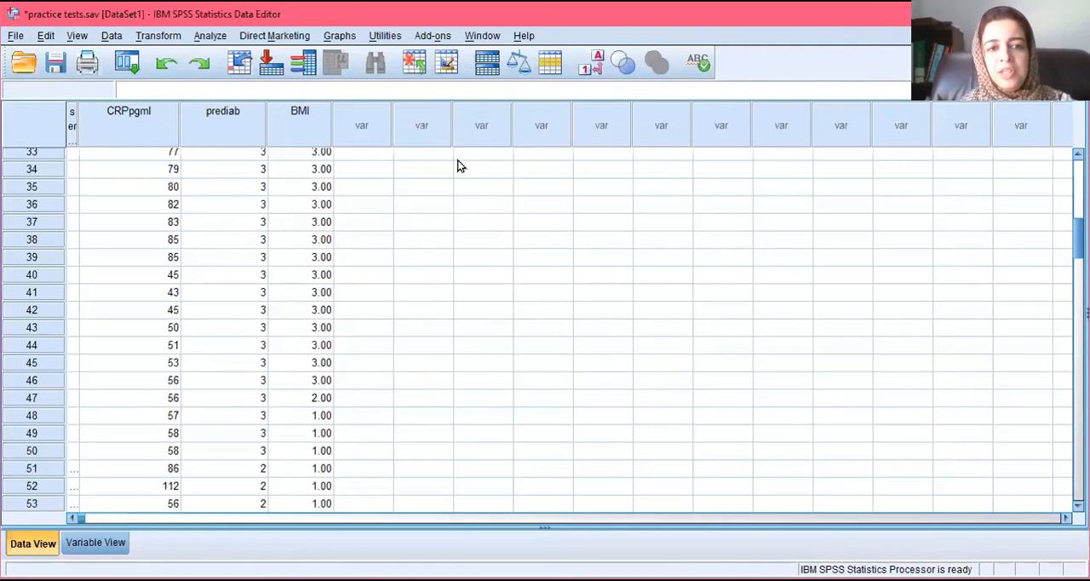
scroll(545, 331, up, 10)
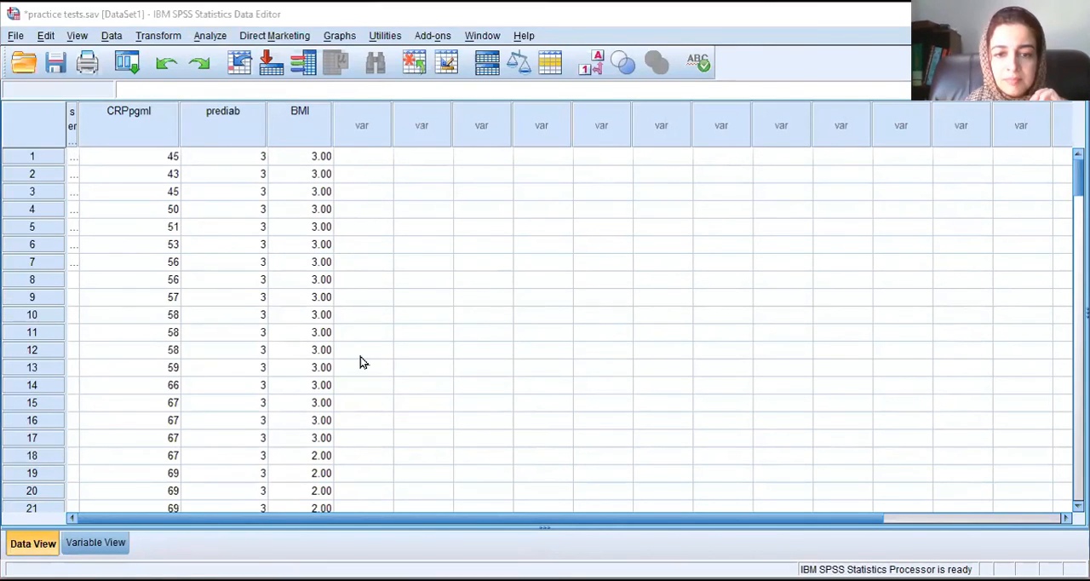
click(847, 229)
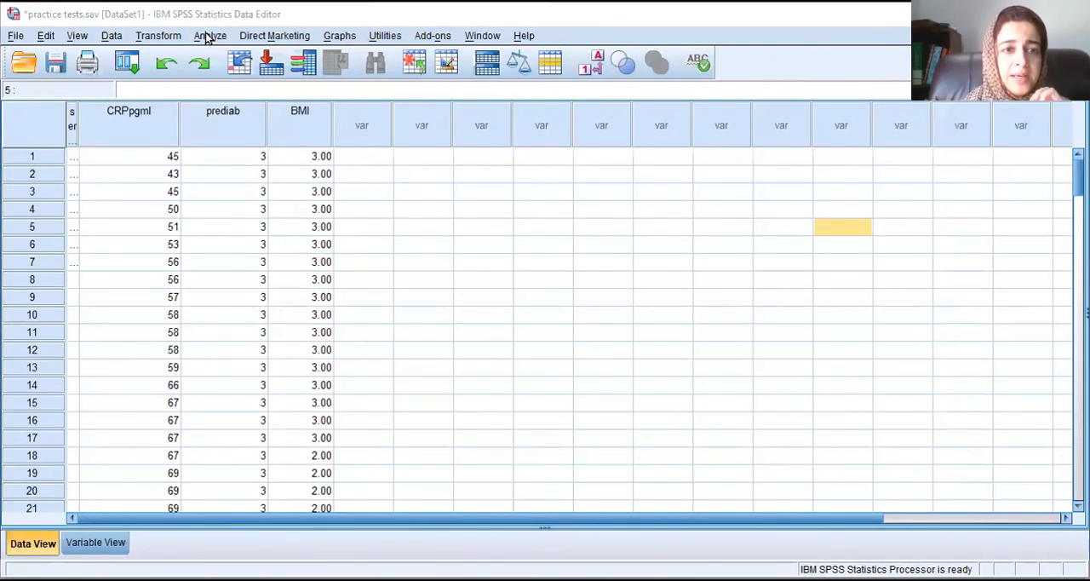
Step: Reopen the nonparametric independent-samples test and reset its field assignments
click(208, 36)
mouse_move(338, 318)
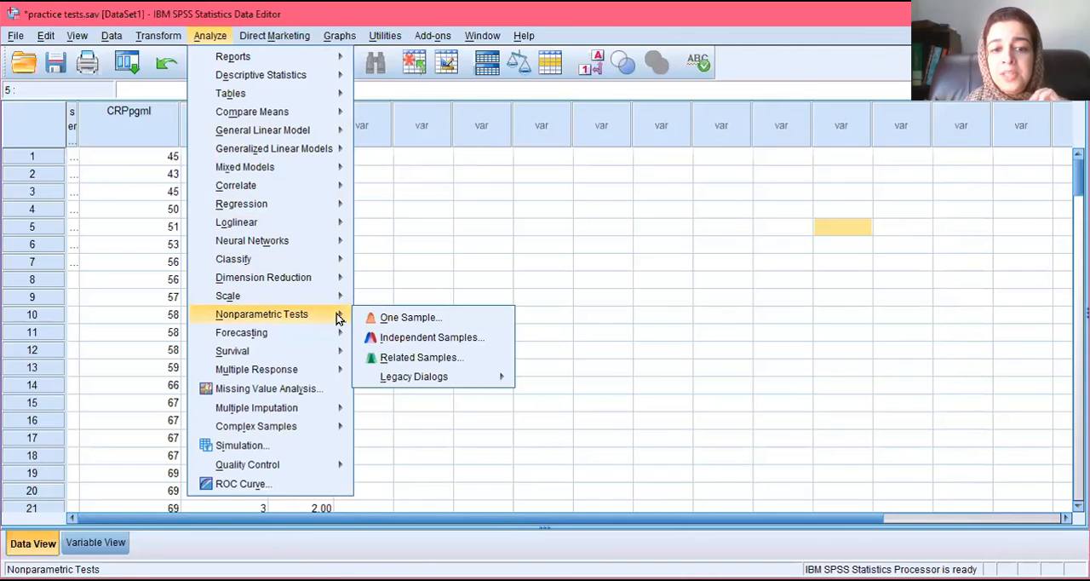
click(432, 337)
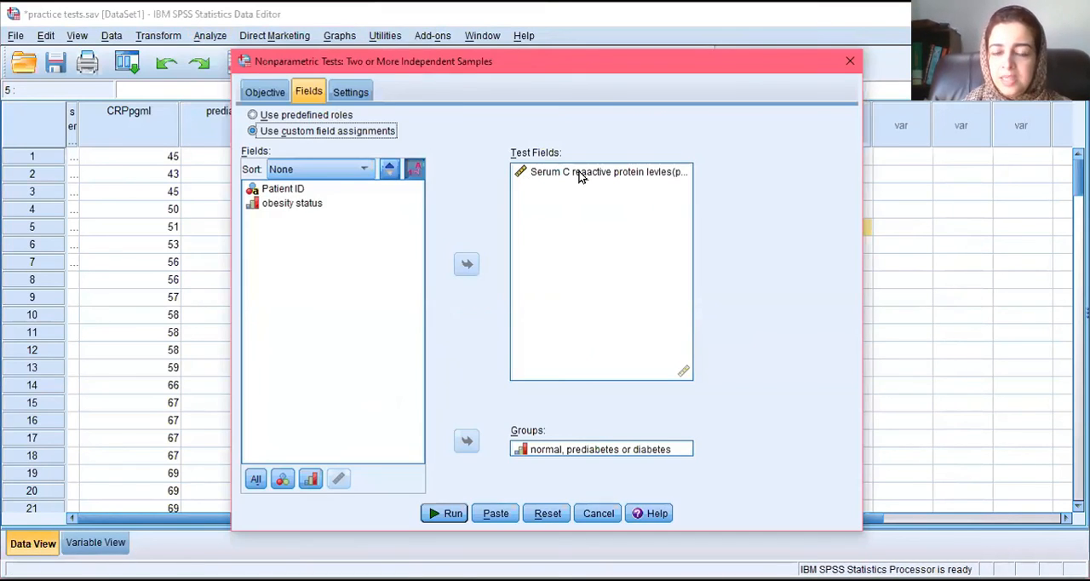
click(548, 514)
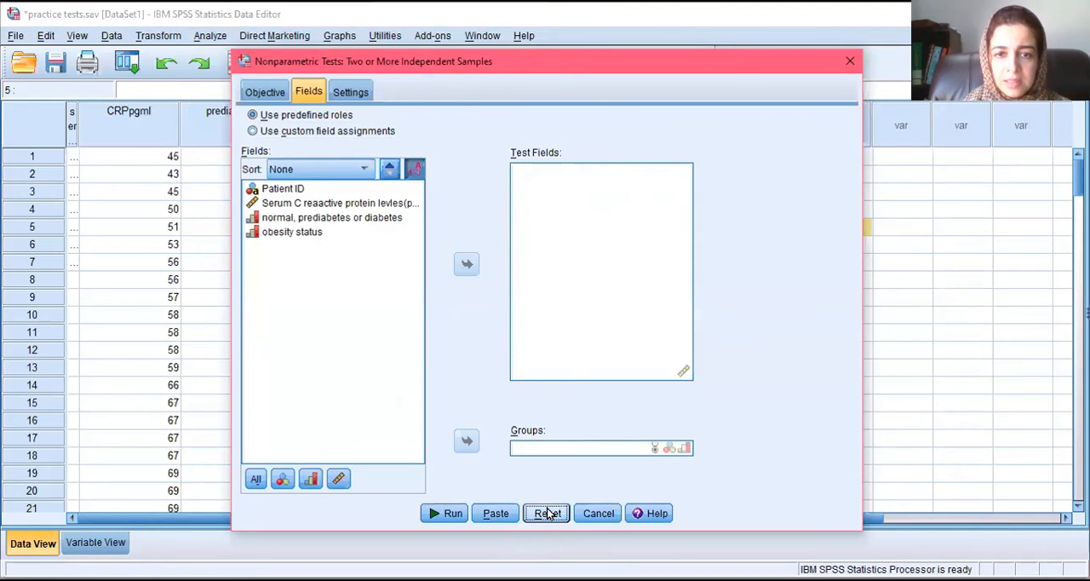
Step: Run the nonparametric test on the restored data with serum C-reactive protein as test field, grouped by normal, prediabetes or diabetes
click(345, 203)
click(466, 264)
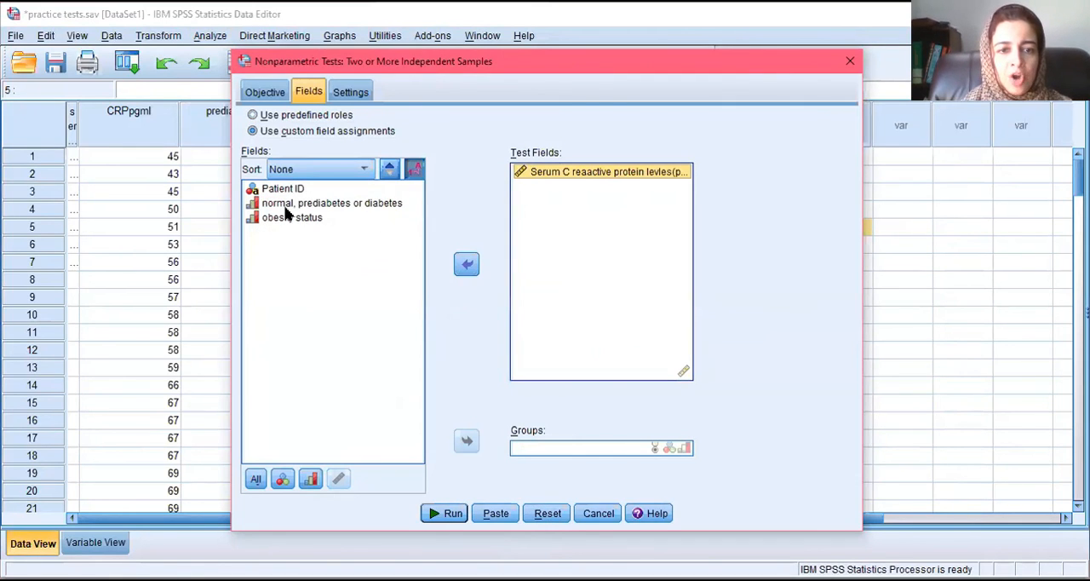
click(287, 207)
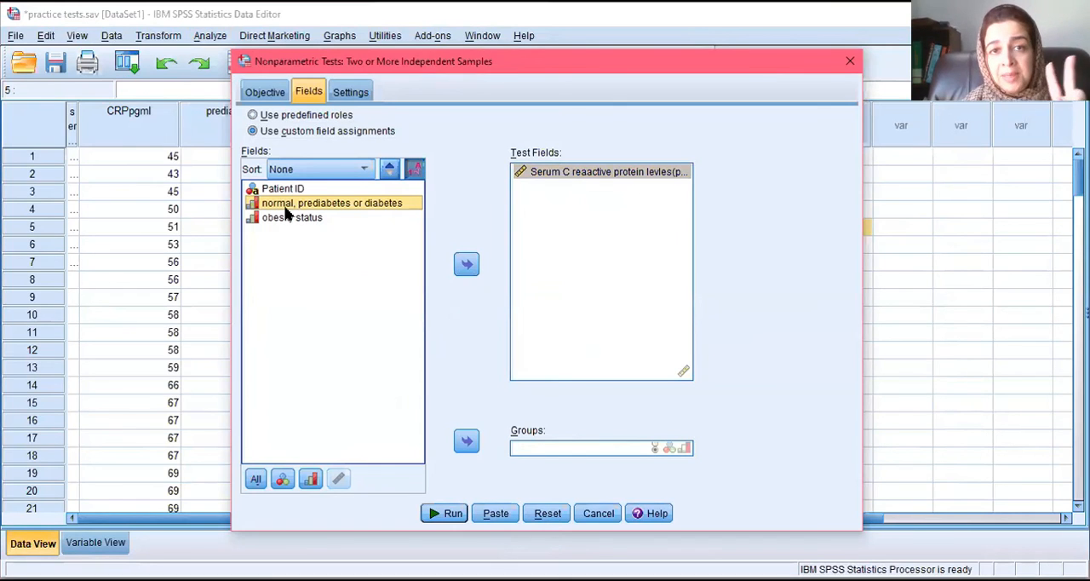
click(467, 442)
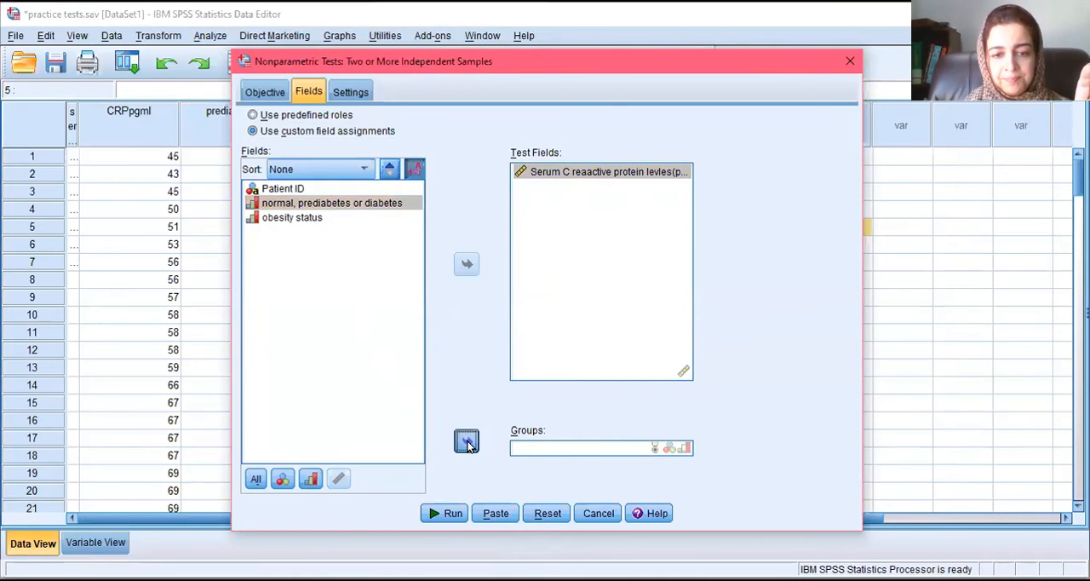
click(437, 515)
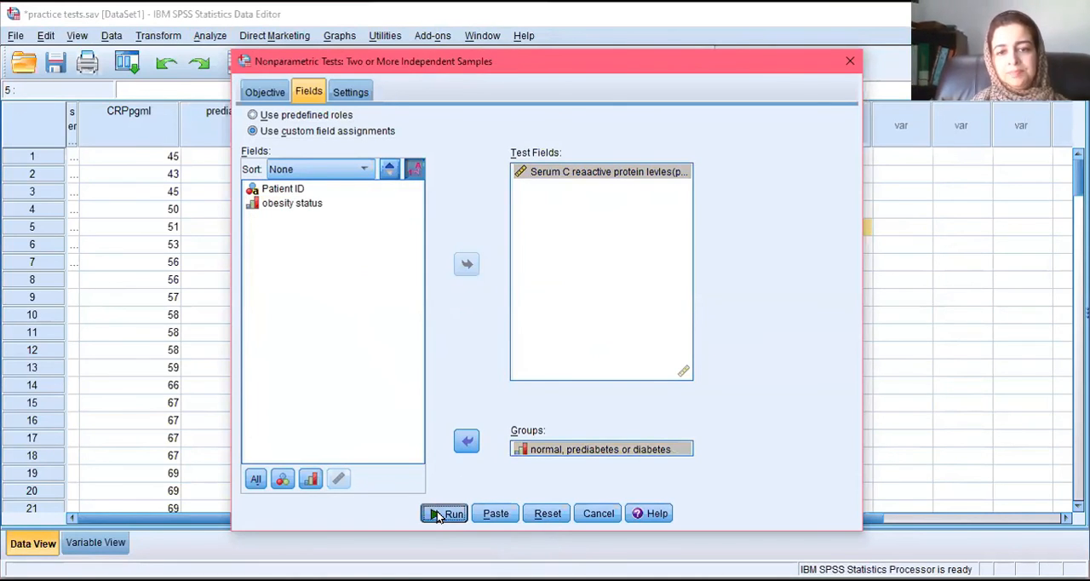